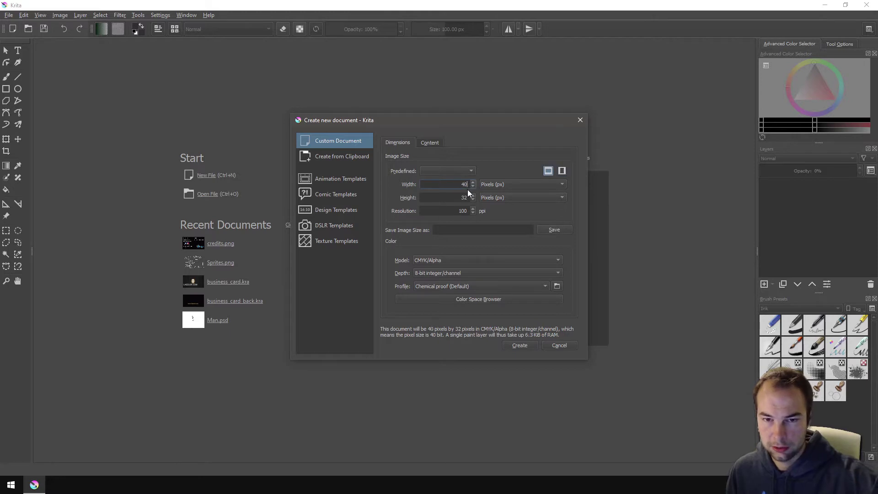
- Create a new custom document 400 px wide and 600 px high
key("Tab")
type("600")
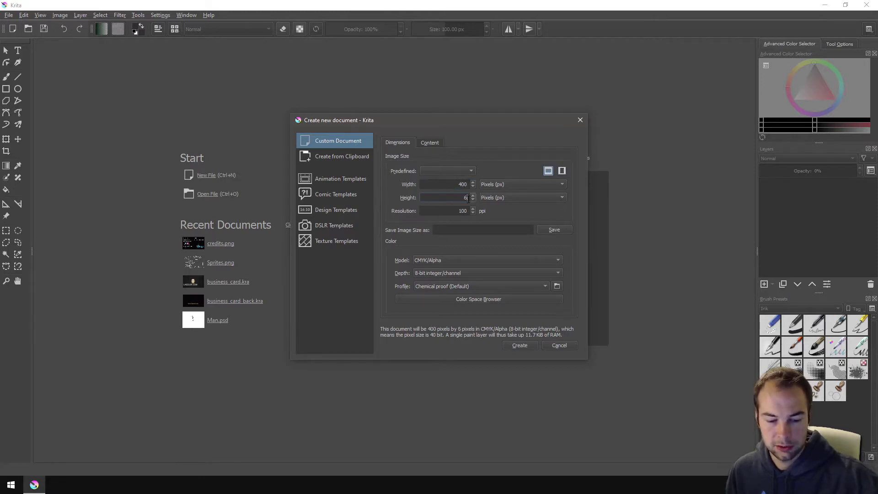
left_click(520, 345)
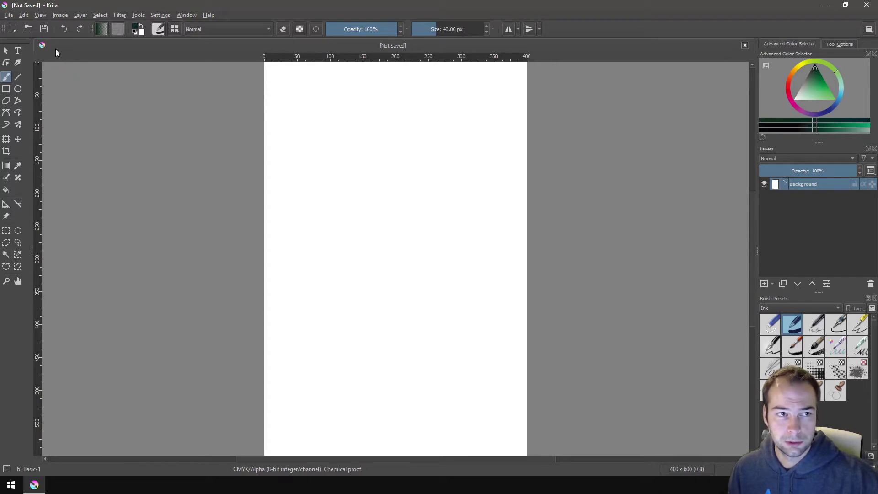
- Save the blank document as background.kra in the Source Images folder of the Flappy Bird project
left_click(43, 29)
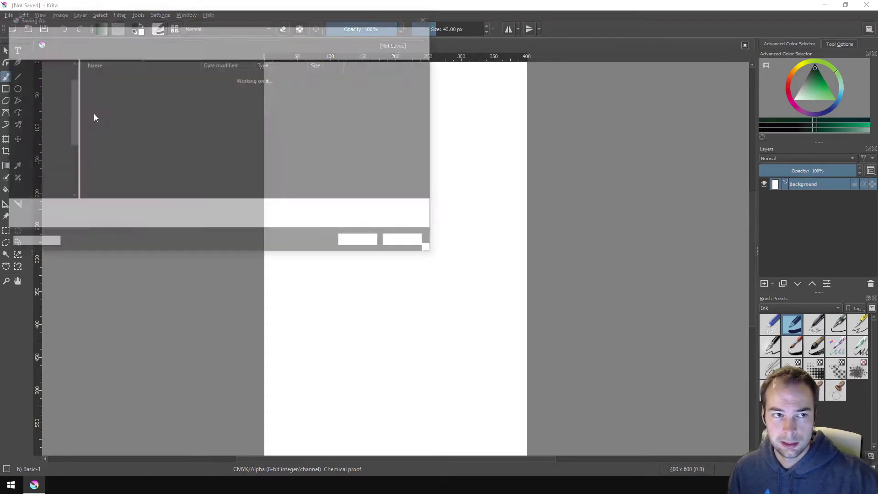
double_click(108, 96)
double_click(104, 92)
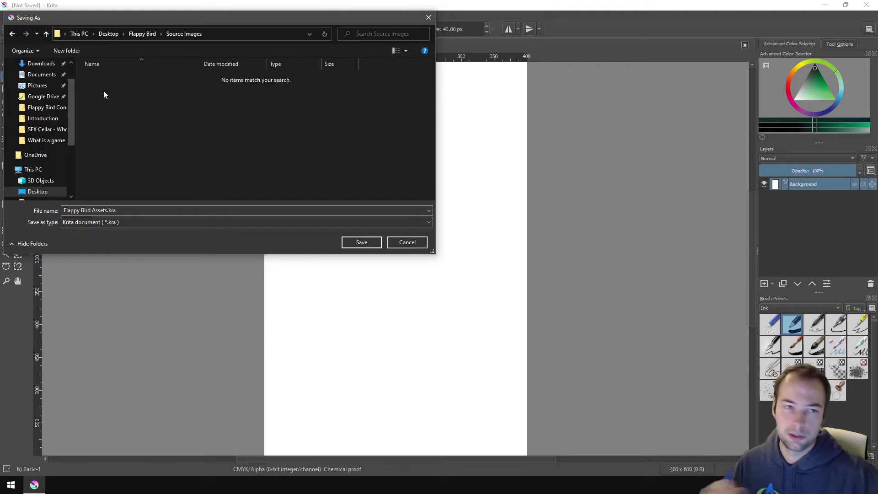
left_click(64, 210)
left_click(64, 210)
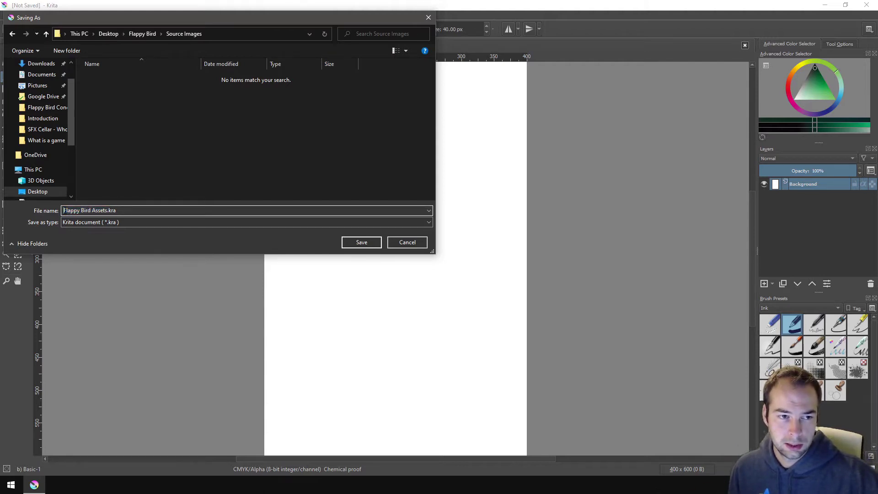
left_click_drag(64, 210, 104, 210)
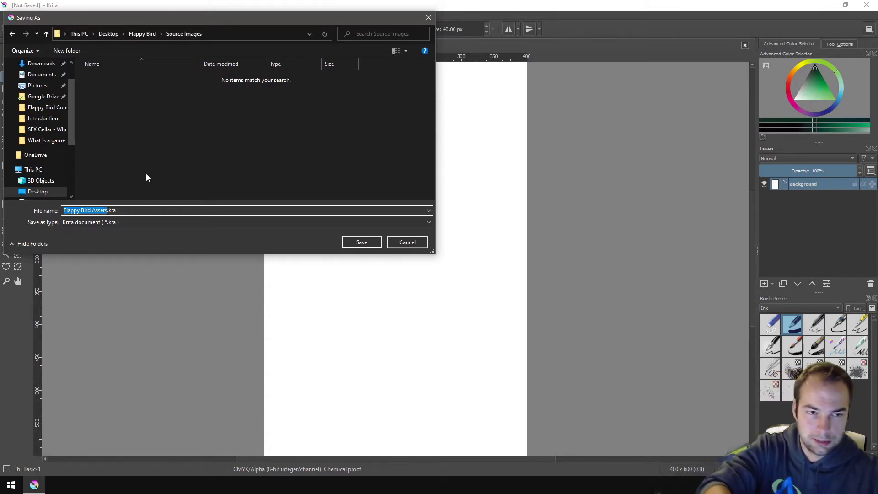
key("BackSpace")
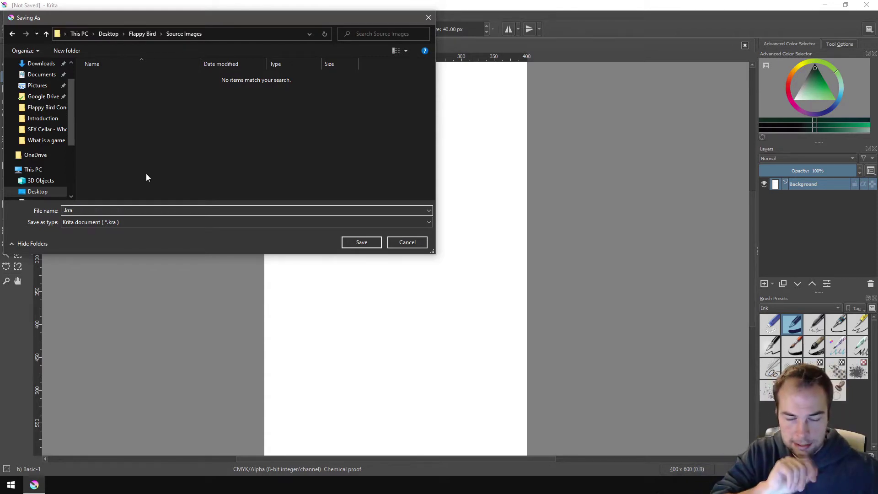
type("backgrou")
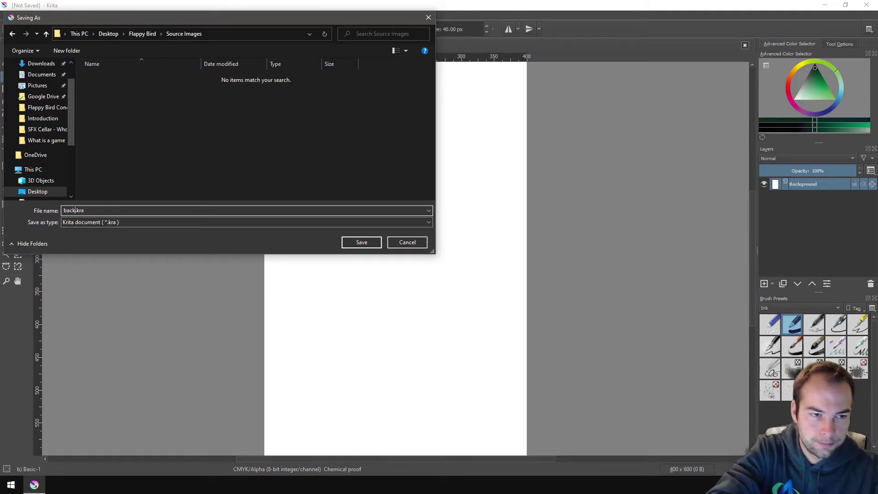
type("nd")
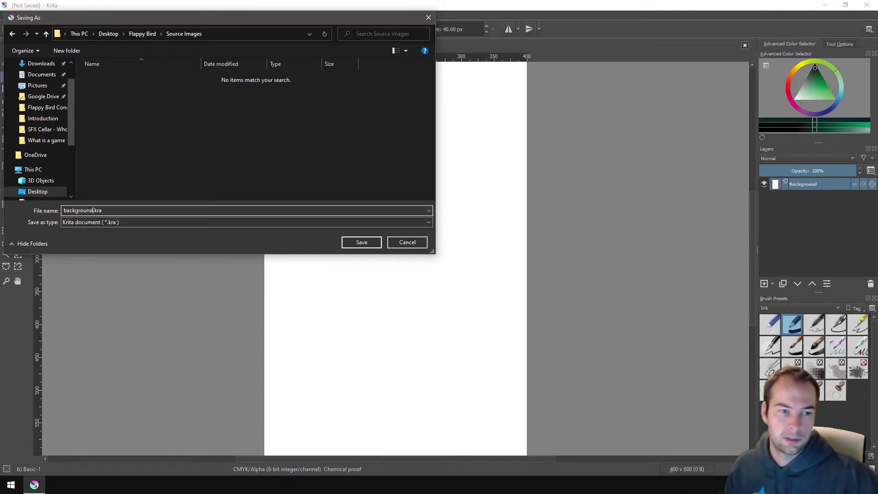
left_click(361, 243)
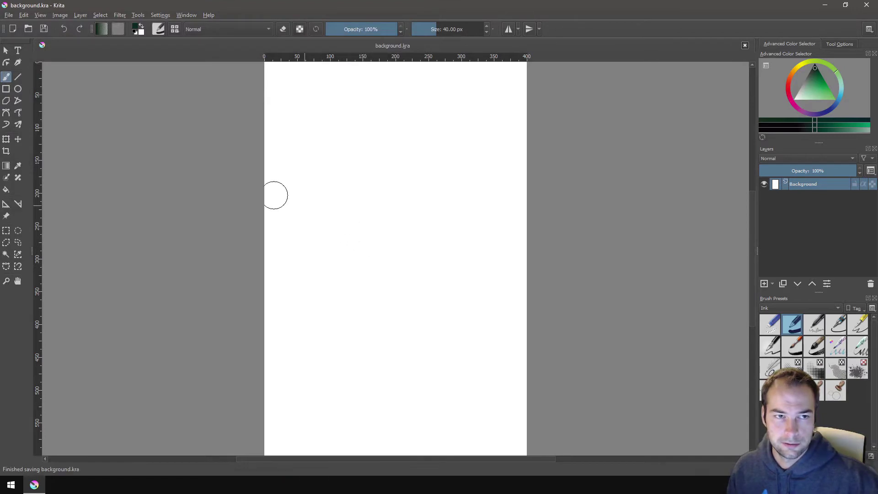
- Create another new custom document, 32 px wide and 32 px high
left_click(13, 30)
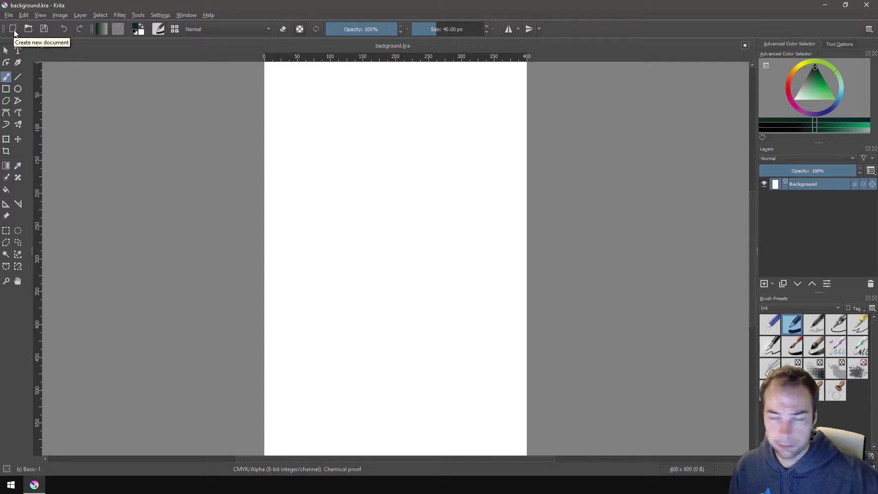
left_click(12, 30)
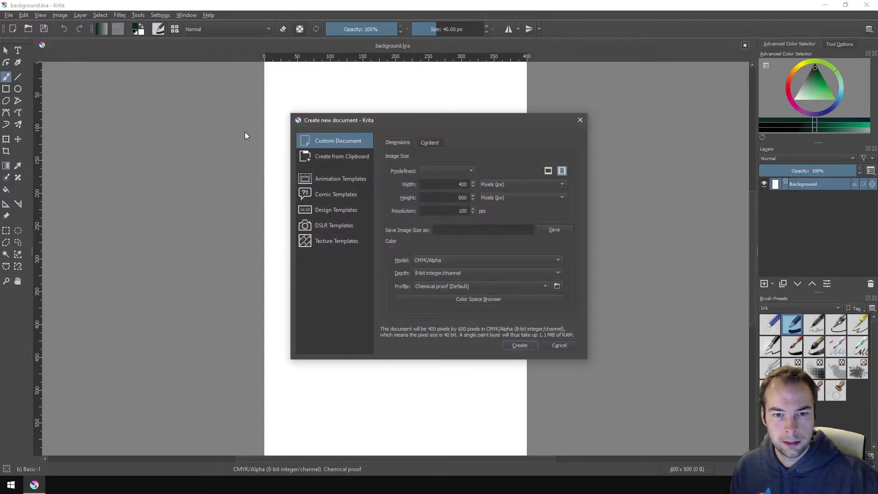
double_click(451, 188)
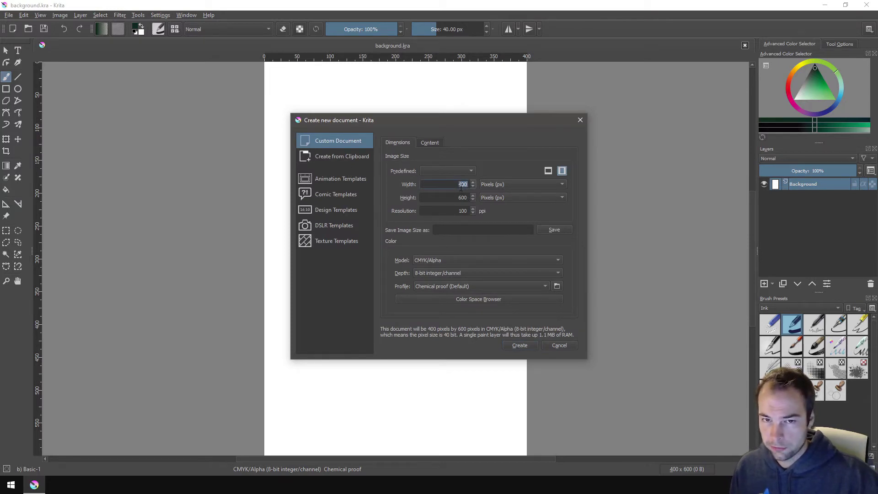
double_click(457, 198)
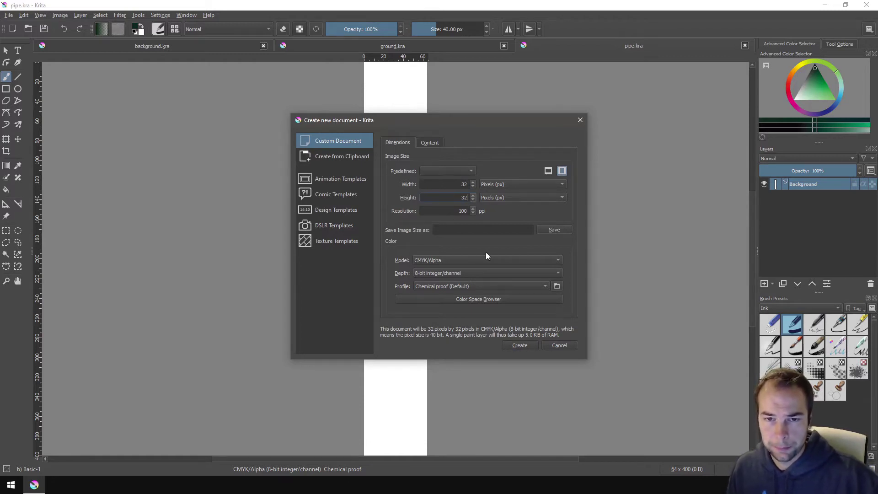
left_click(520, 346)
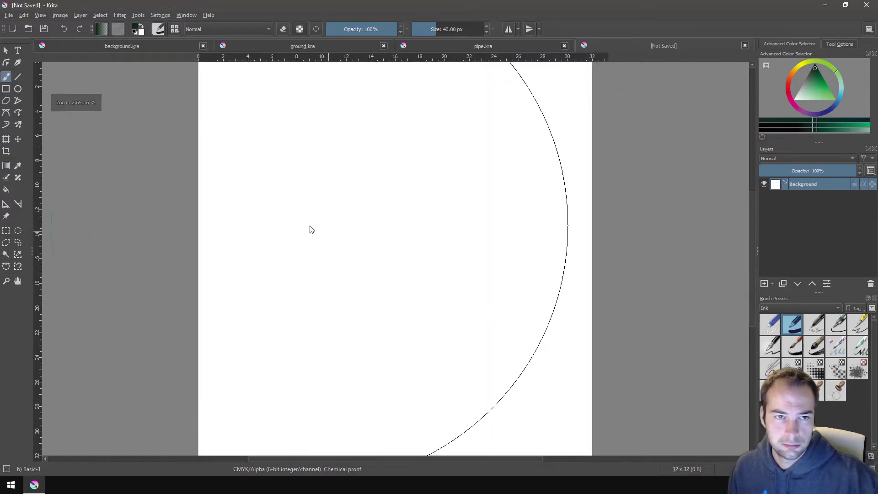
- Save the 32 x 32 px document as bird in the Source Images folder
left_click(43, 29)
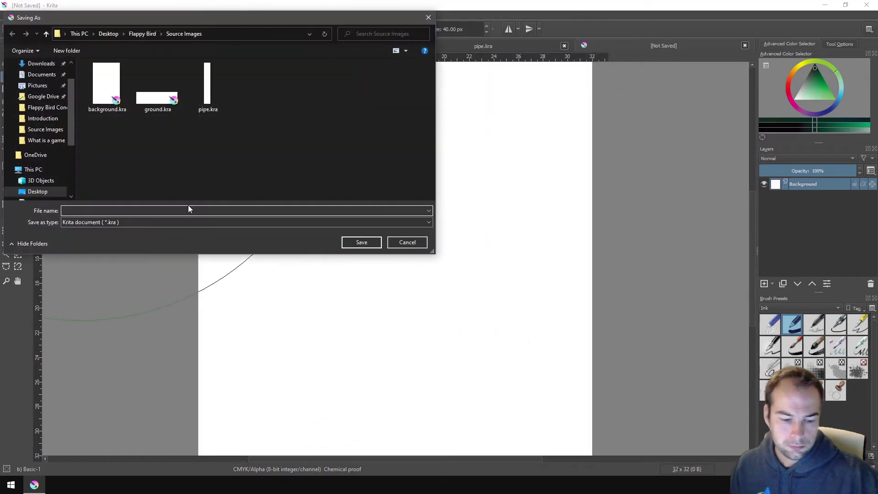
type("bird")
key("Return")
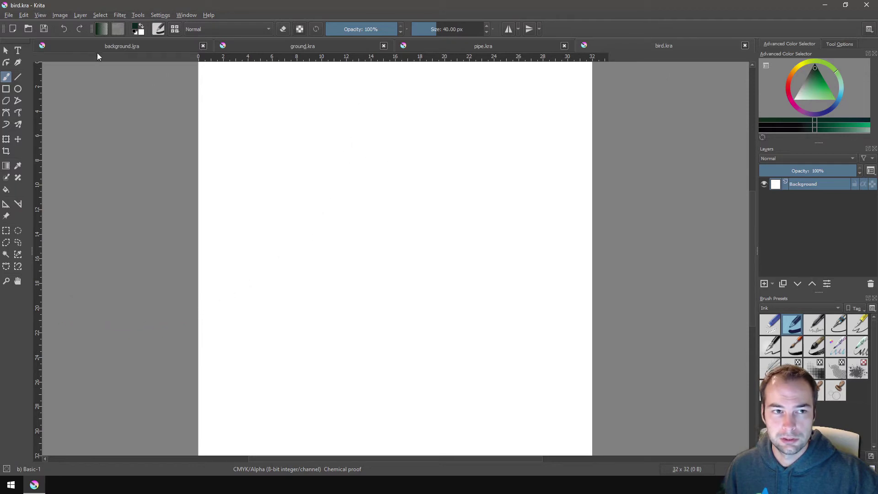
- In the bird document, filter the brush presets to the Pixel Art tag and choose the 1 px Pixel Art brush
left_click(118, 47)
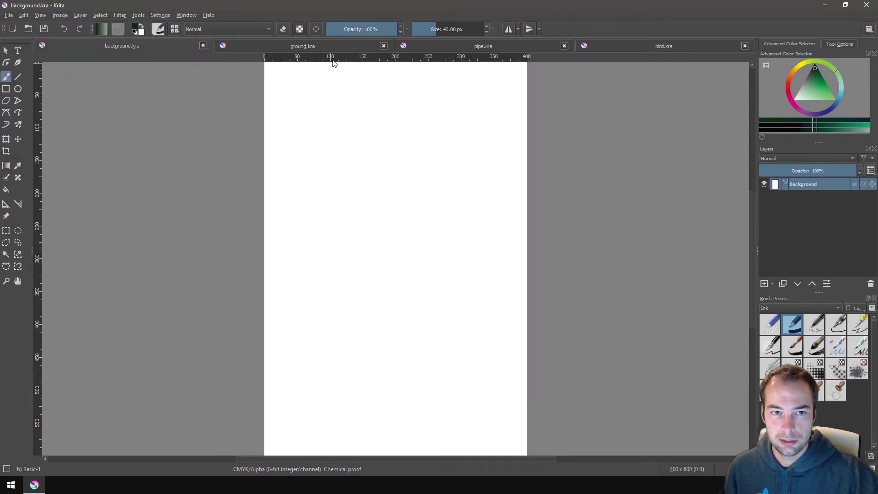
left_click(656, 45)
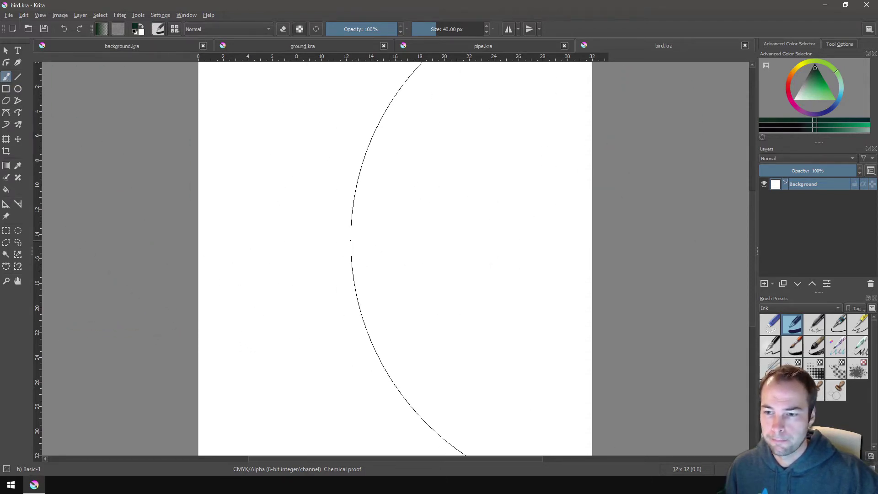
left_click(805, 308)
left_click(816, 275)
scroll(862, 355, "down", 15)
scroll(875, 344, "up", 12)
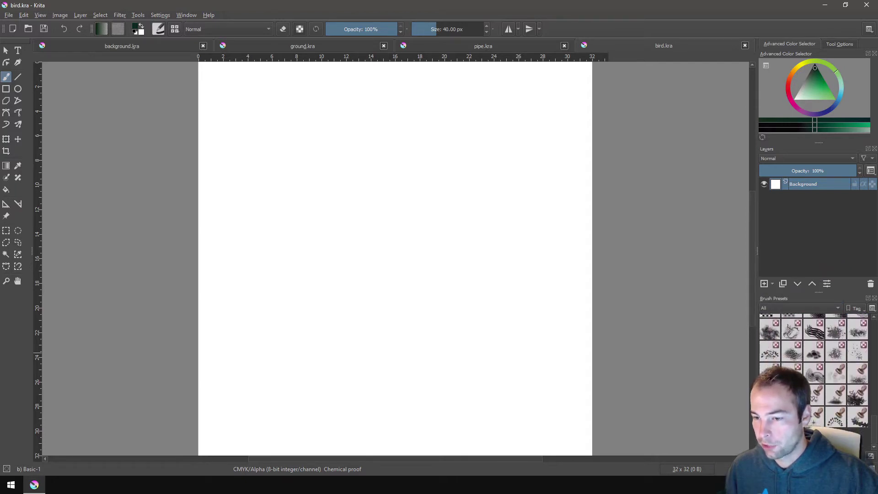
scroll(875, 344, "up", 3)
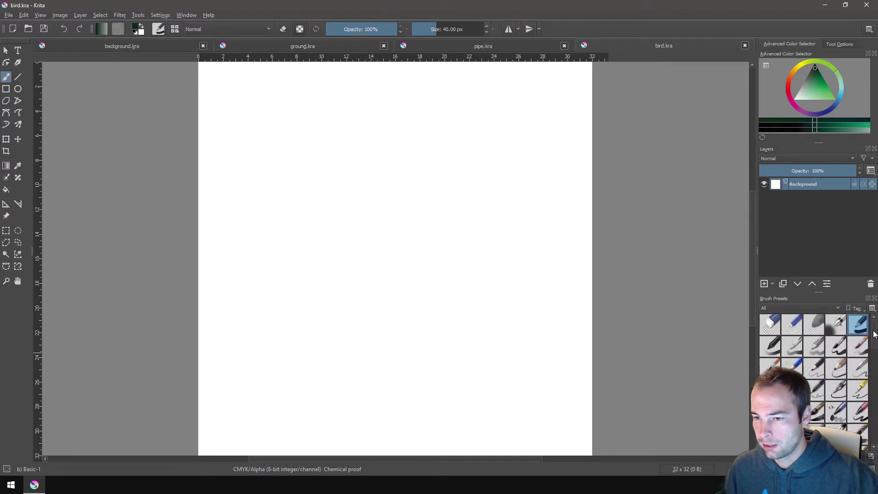
left_click(836, 310)
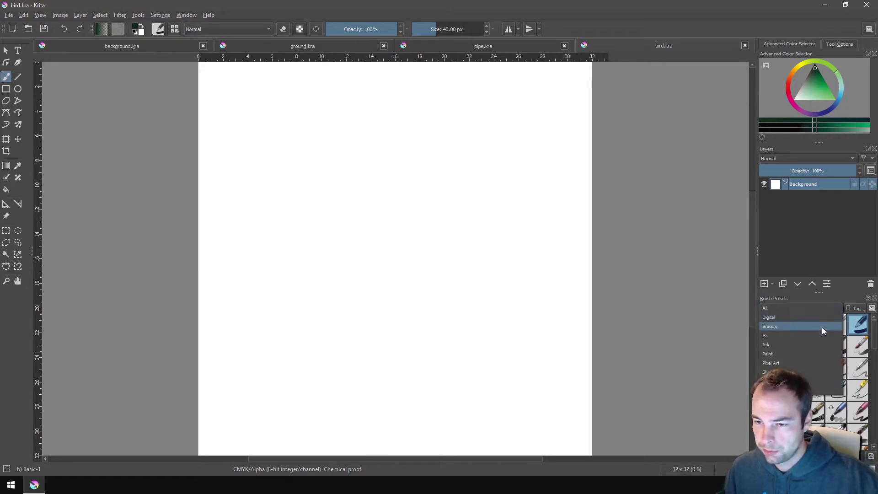
left_click(801, 363)
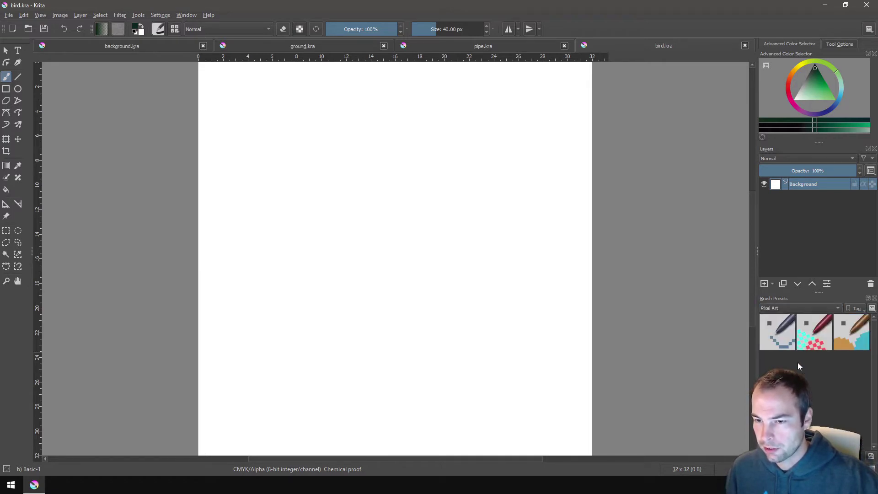
left_click(780, 323)
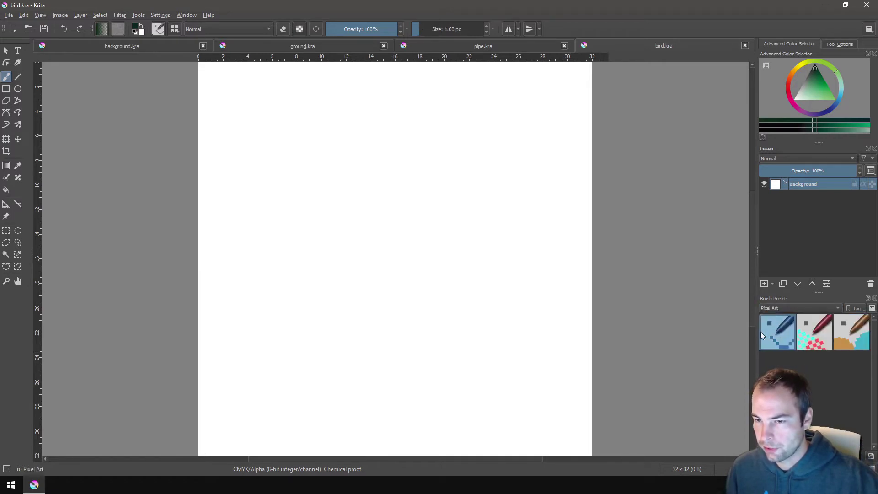
- Try out the pixel brush with freehand dark green strokes on the bird canvas, undoing the first stroke
mouse_move(291, 276)
left_mouse_down()
mouse_move(328, 253)
mouse_move(352, 301)
mouse_move(438, 289)
mouse_move(488, 314)
left_mouse_up()
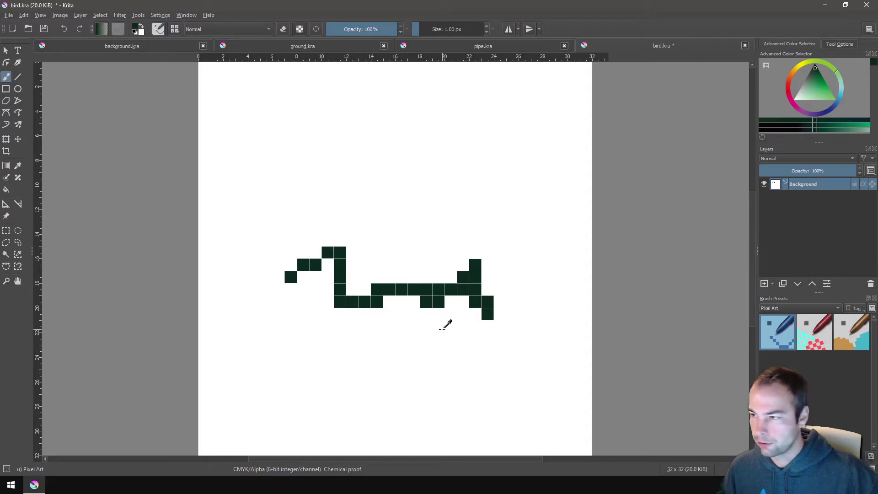
key("ctrl+z")
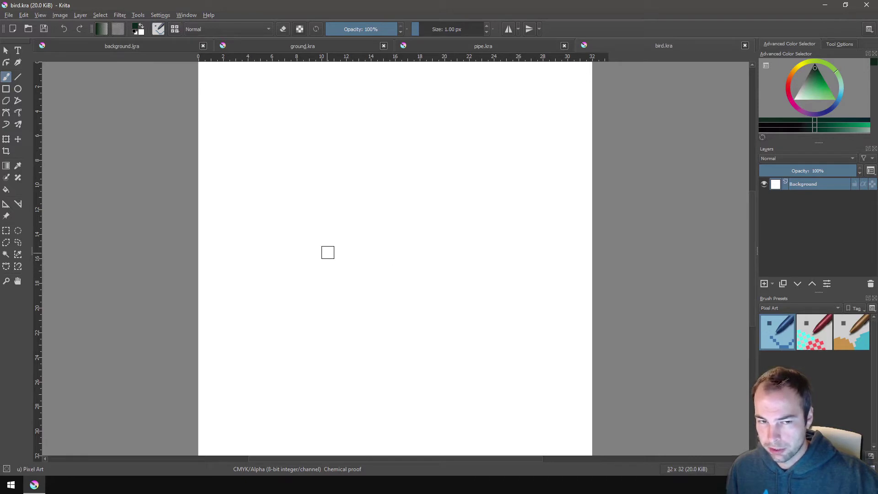
mouse_move(327, 252)
left_mouse_down()
mouse_move(389, 215)
mouse_move(413, 314)
mouse_move(451, 351)
mouse_move(488, 240)
mouse_move(438, 141)
mouse_move(315, 191)
mouse_move(266, 241)
left_mouse_up()
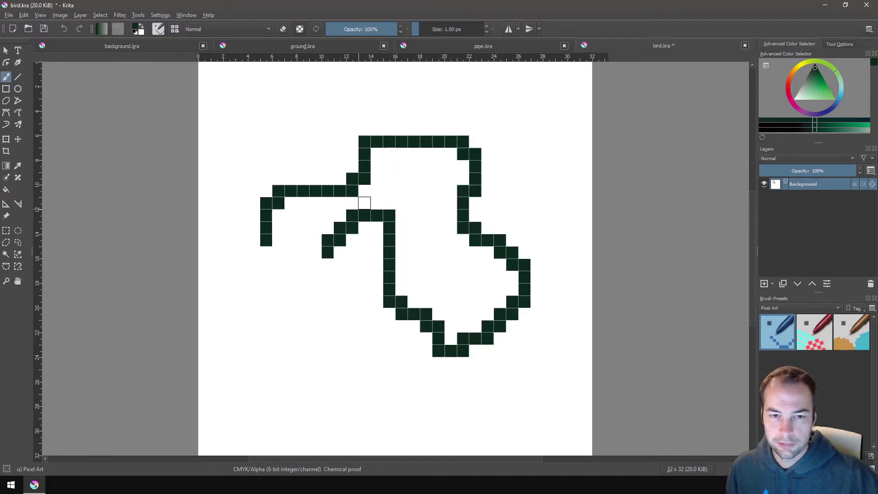
- Turn on eraser mode, erase part of the freehand test outline, and undo all the test strokes
left_click(283, 29)
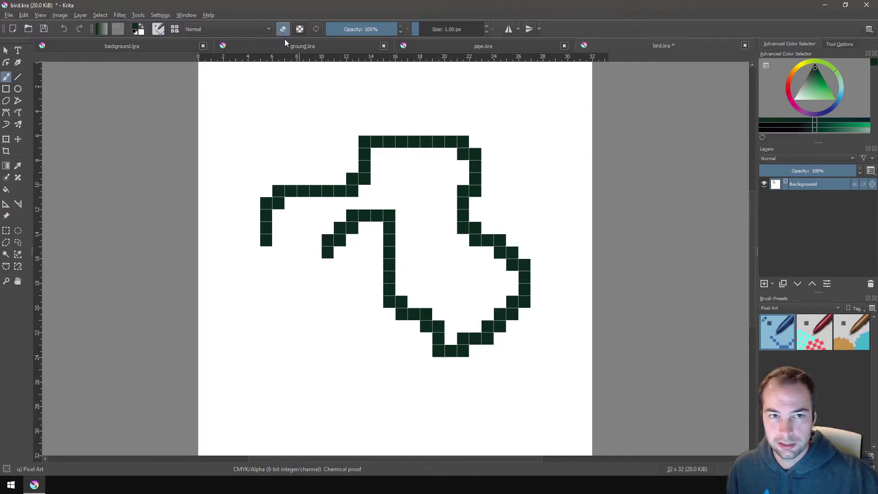
mouse_move(340, 154)
left_mouse_down()
mouse_move(389, 154)
mouse_move(364, 142)
mouse_move(377, 142)
mouse_move(377, 154)
mouse_move(402, 154)
mouse_move(414, 166)
mouse_move(426, 154)
mouse_move(463, 167)
mouse_move(462, 228)
mouse_move(487, 252)
mouse_move(500, 240)
mouse_move(525, 277)
mouse_move(524, 302)
mouse_move(488, 336)
left_mouse_up()
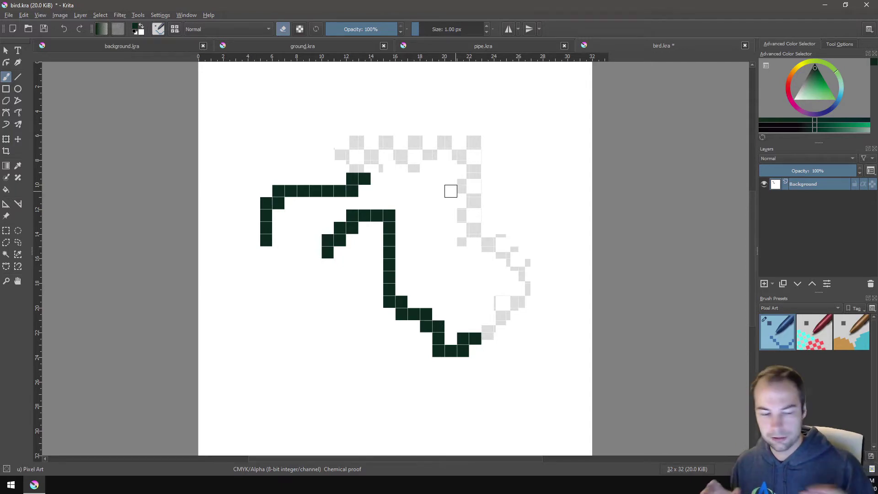
key("ctrl+z")
key("ctrl+z")
key("ctrl+z")
key("ctrl+z")
key("ctrl+z")
key("ctrl+z")
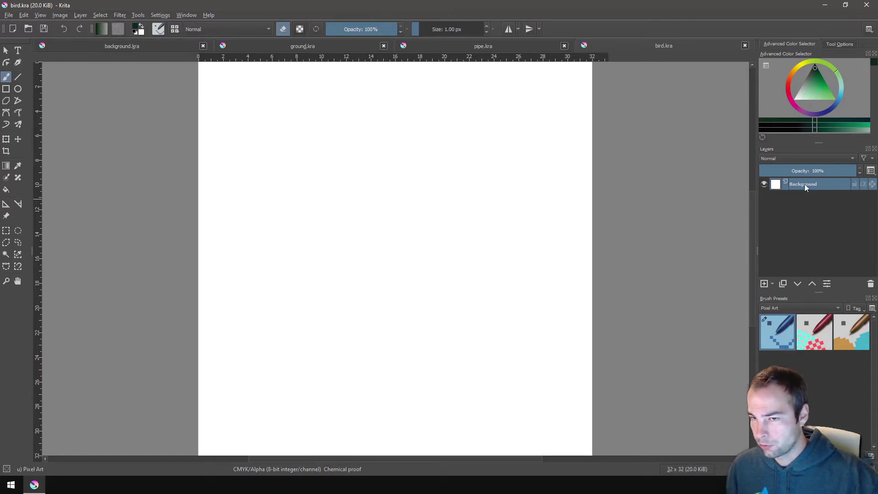
- Add two paint layers above the Background layer of the bird document and select Paint Layer 1
mouse_move(835, 186)
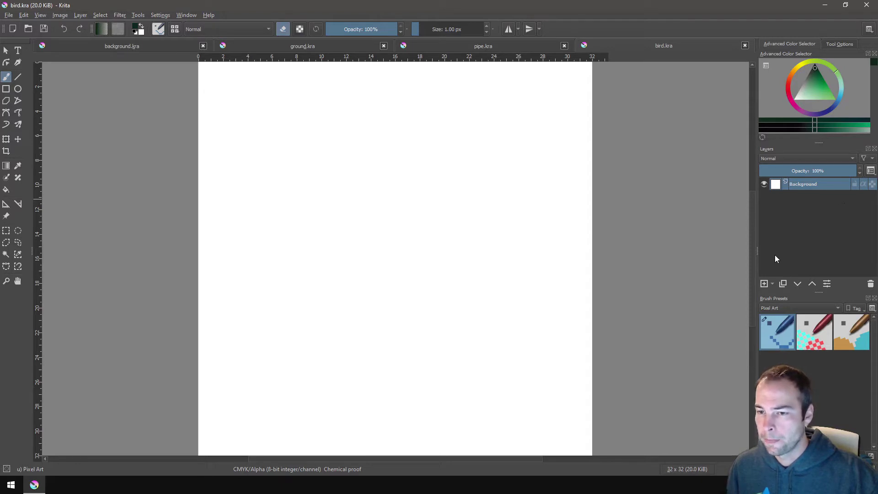
left_click(763, 284)
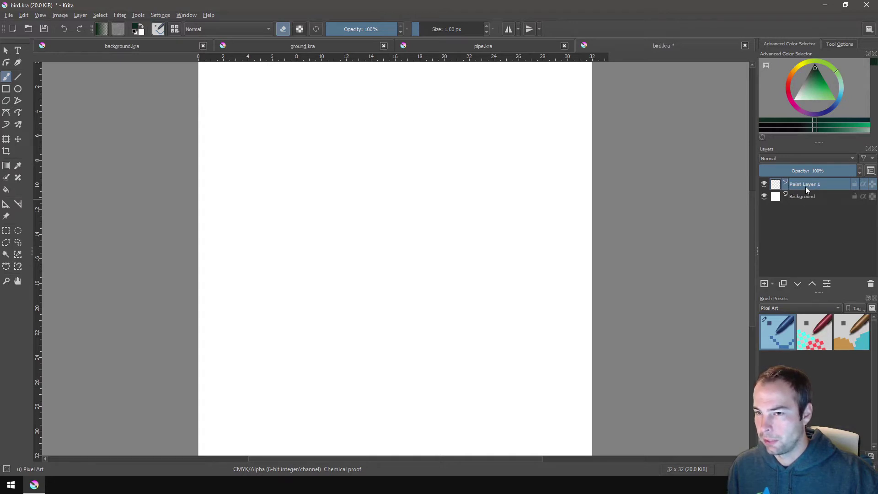
left_click(763, 284)
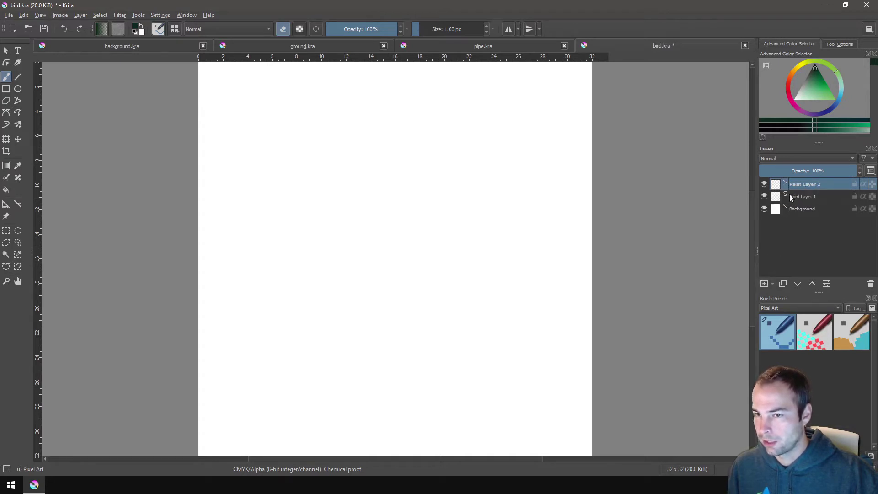
left_click(807, 192)
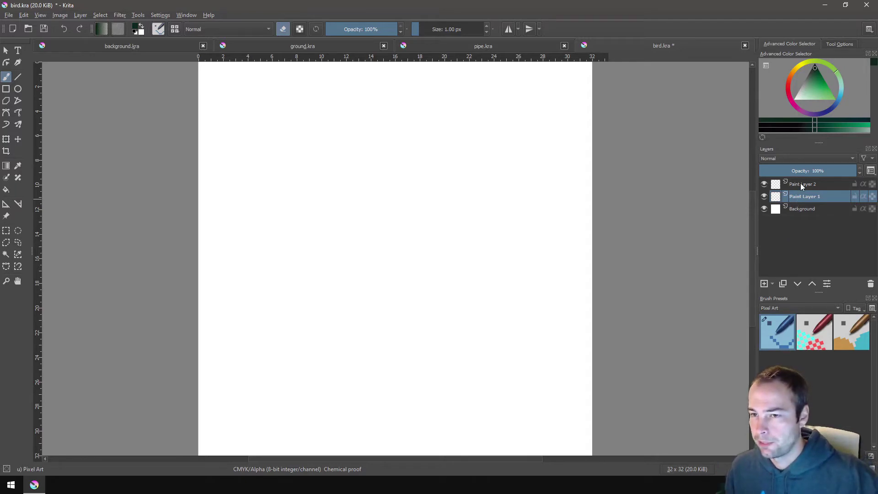
mouse_move(800, 191)
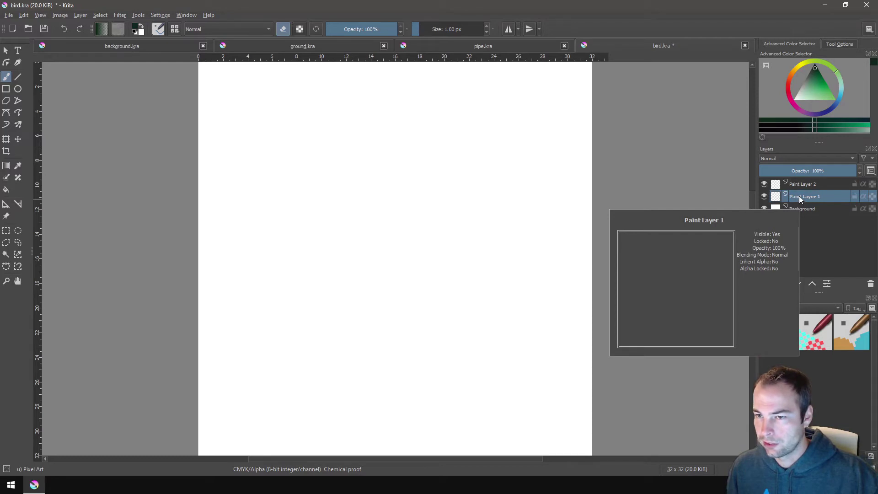
- Rename Paint Layer 1 of the bird document to Ink
right_click(800, 195)
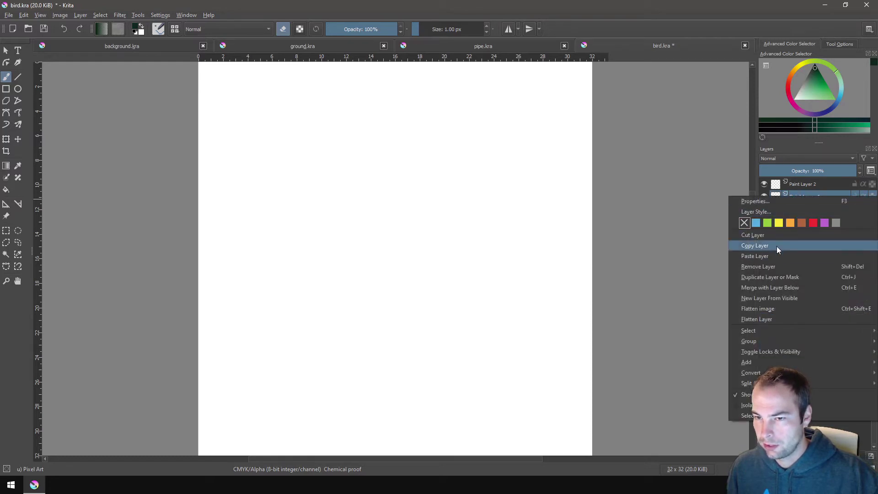
left_click(769, 204)
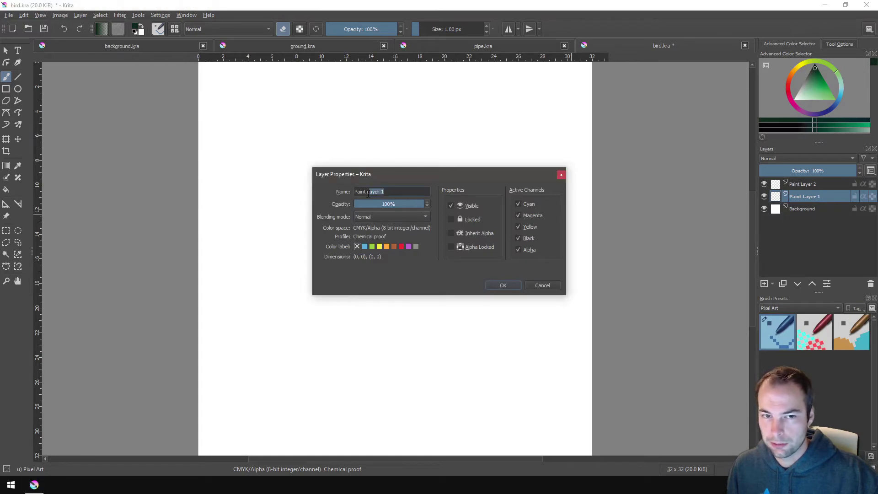
type("Ink")
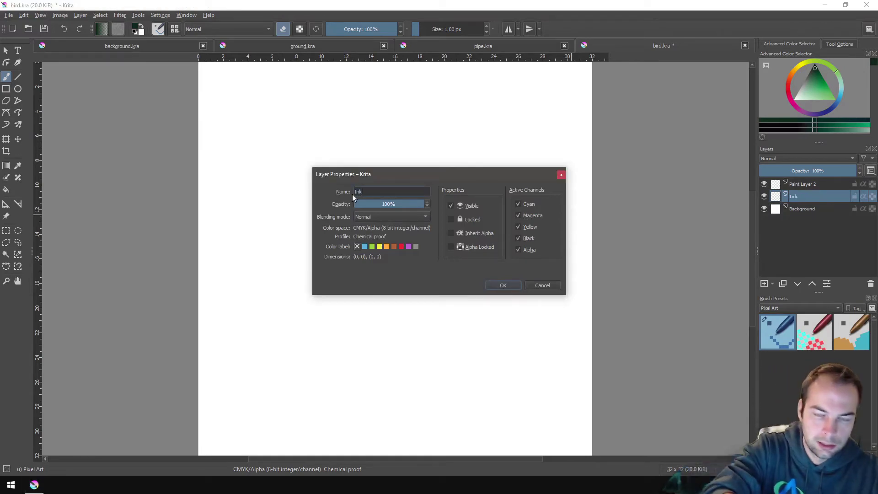
left_click(501, 287)
- Rename Paint Layer 2 of the bird document to Fill
double_click(805, 184)
type("Color")
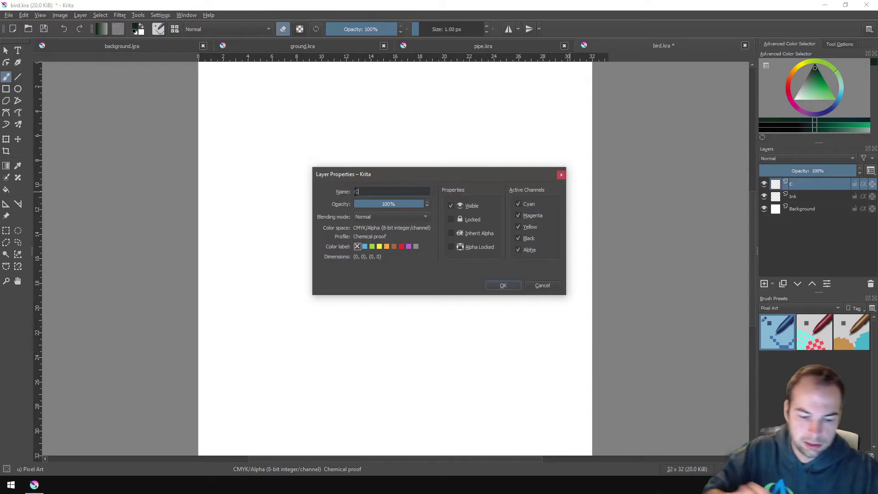
key("BackSpace")
key("BackSpace")
key("BackSpace")
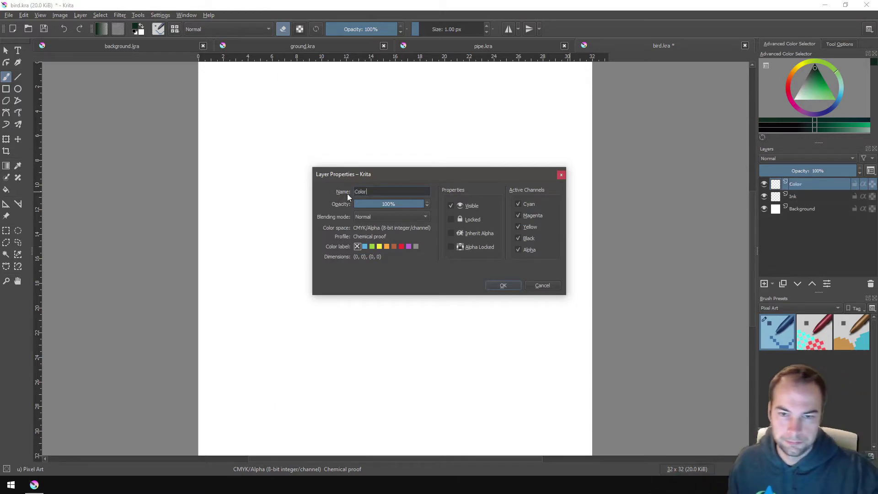
key("BackSpace")
key("BackSpace")
type("Fill")
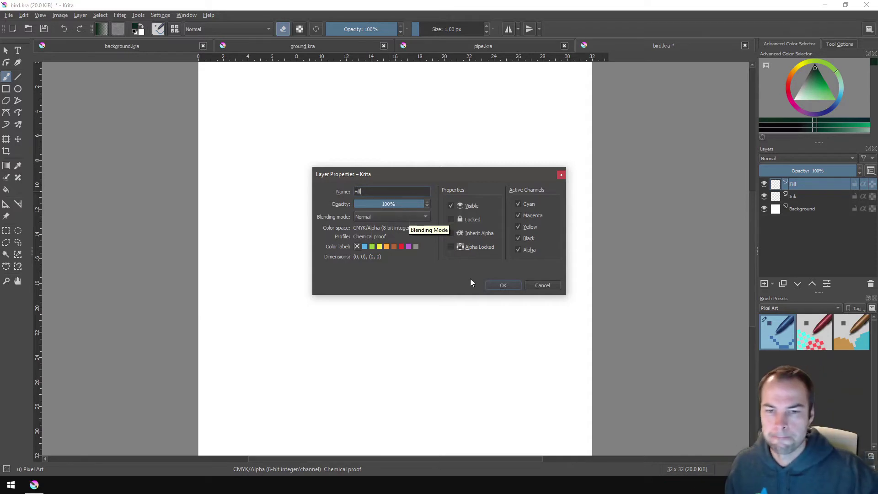
left_click(501, 285)
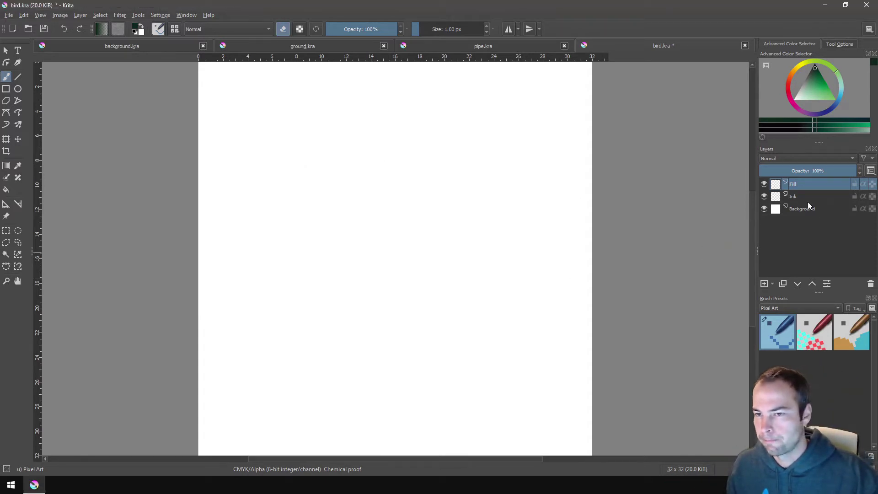
- Rename the Ink layer to Outline
mouse_move(802, 196)
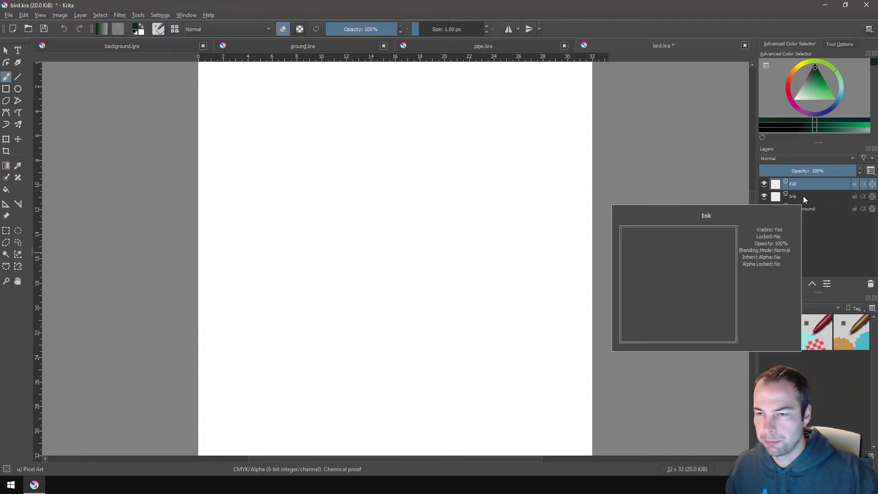
double_click(804, 195)
type("Outli")
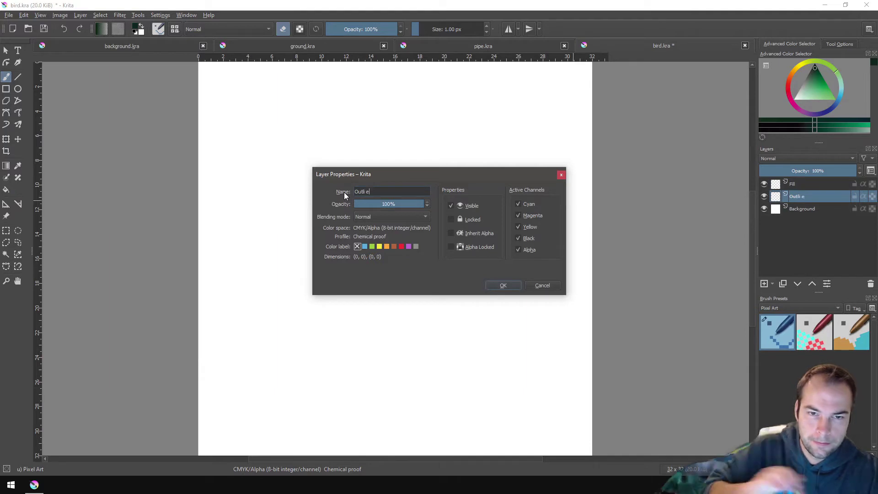
type("ne")
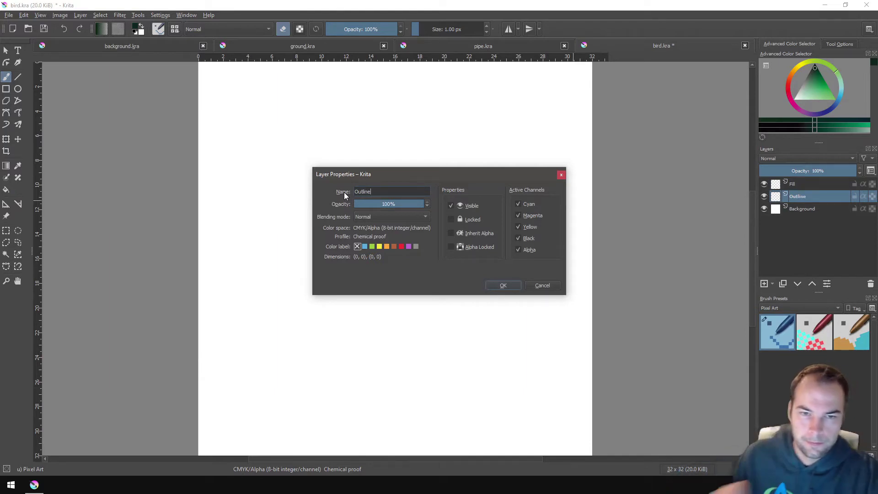
left_click(496, 285)
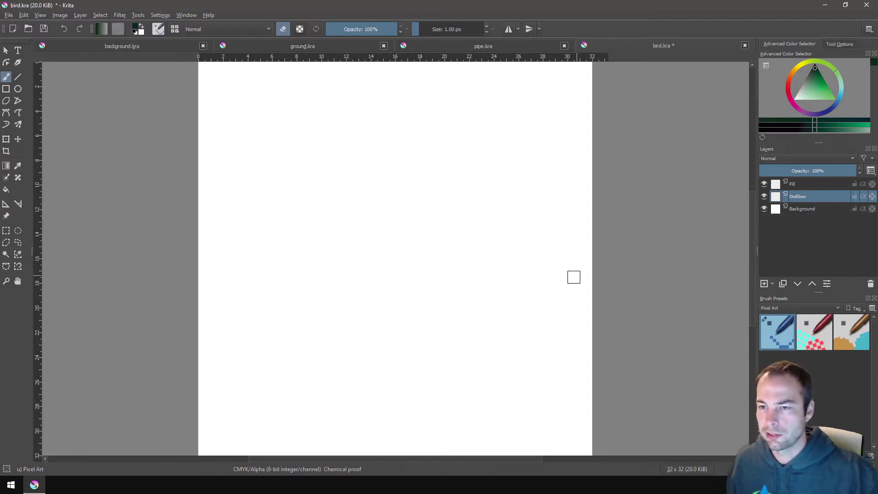
- Try the eraser on the Background layer, undo the strokes, and select the Outline layer again
left_click(794, 183)
left_click(797, 197)
left_click(797, 206)
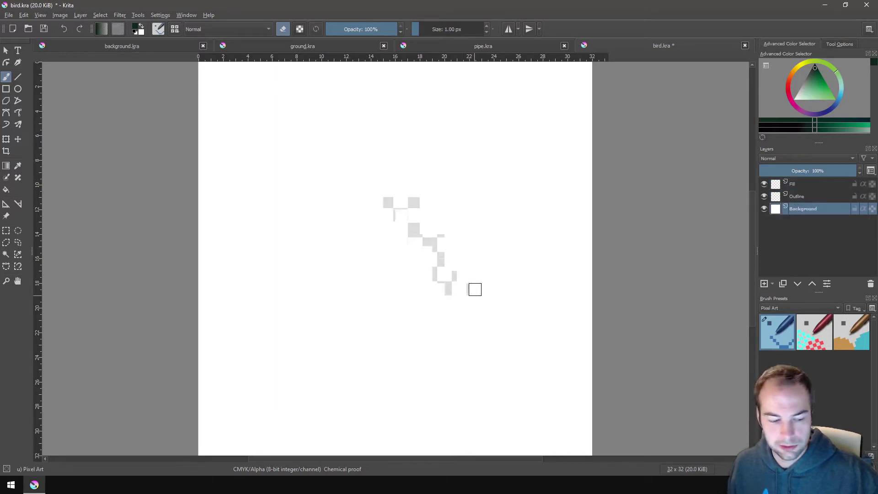
left_click(798, 197)
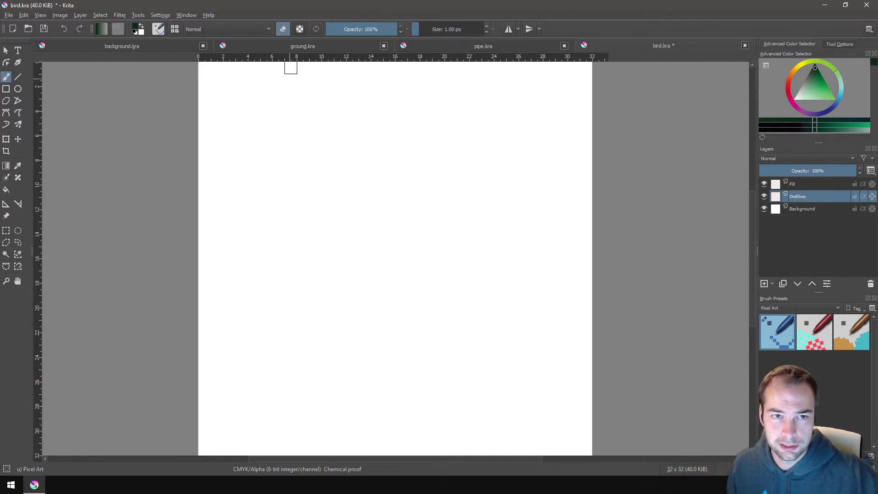
- With eraser mode off, paint a freehand dark green test line on the Outline layer, and erase part of its left end
left_click(283, 29)
mouse_move(290, 239)
left_mouse_down()
mouse_move(328, 264)
mouse_move(439, 302)
mouse_move(500, 302)
mouse_move(512, 278)
mouse_move(426, 166)
left_mouse_up()
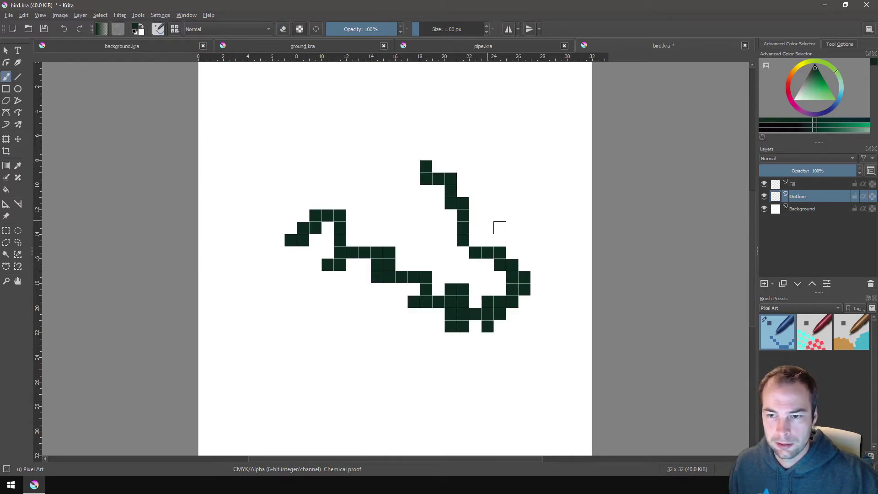
left_click(284, 30)
mouse_move(294, 249)
left_mouse_down()
mouse_move(352, 228)
mouse_move(339, 302)
left_mouse_up()
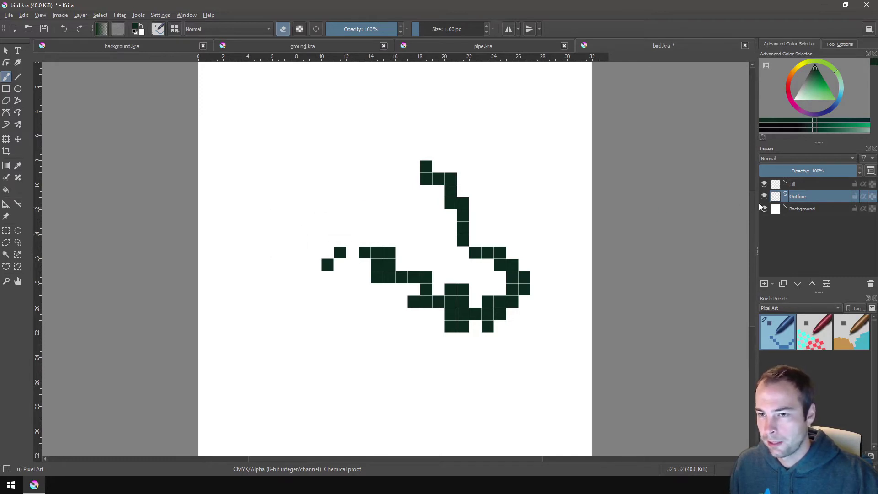
- Paint a large green test blob on the Fill layer with a 14.46 px brush, and move the Outline layer above Fill
left_click(794, 185)
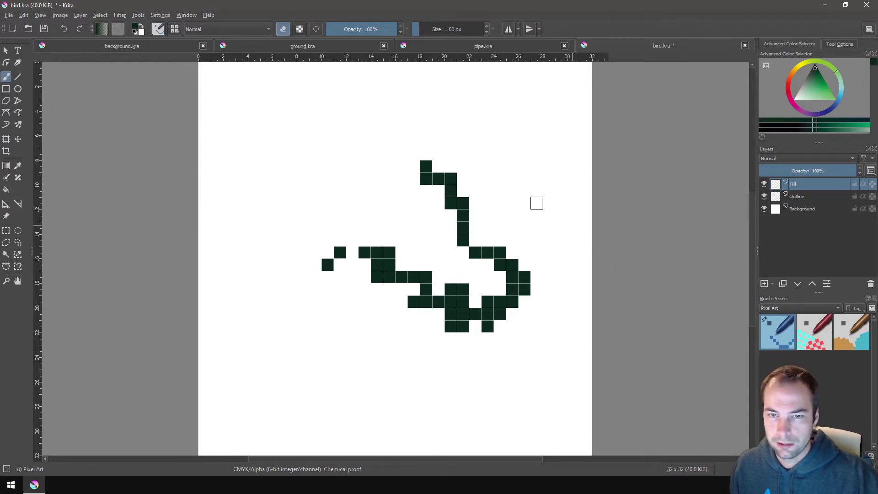
left_click_drag(419, 29, 430, 31)
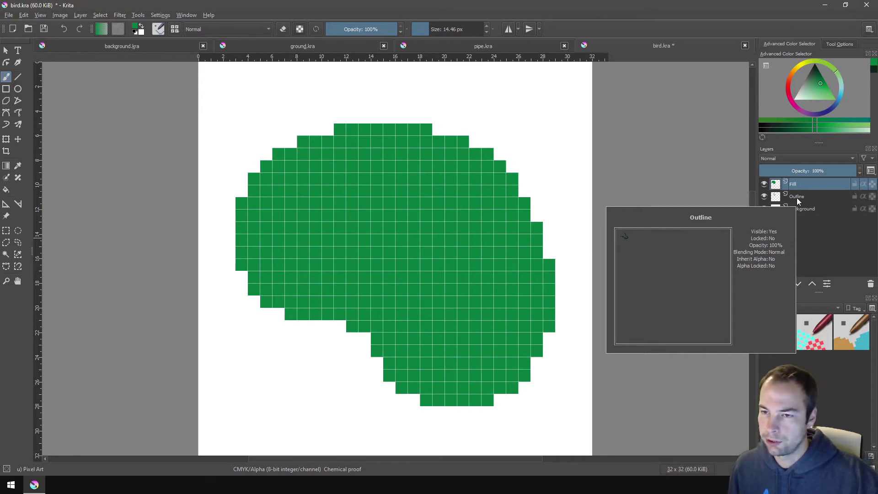
left_click(796, 196)
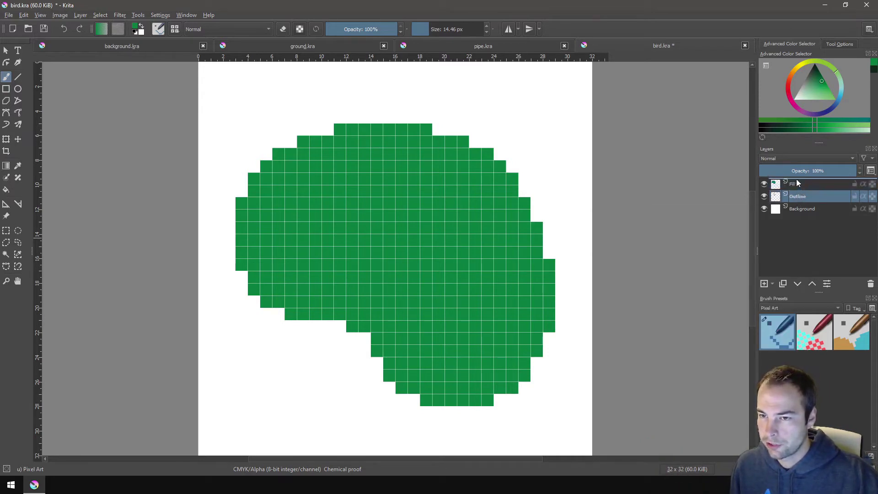
left_click_drag(796, 182, 798, 181)
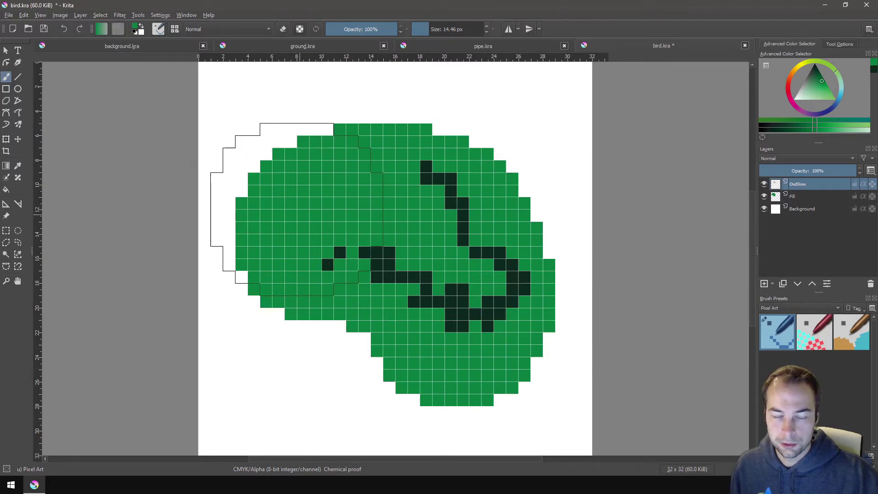
- Reduce the brush size to 2.81 px and set the paint colour to black for drawing on the Outline layer
left_click(421, 29)
left_click_drag(813, 75, 813, 55)
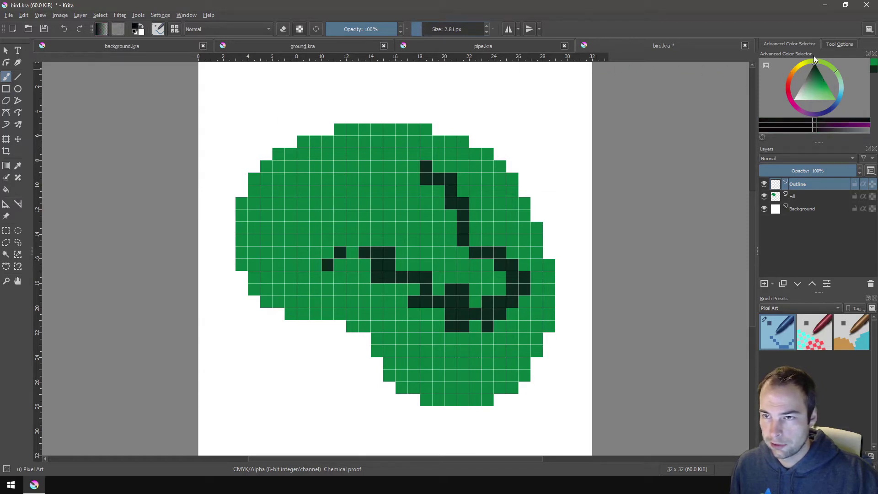
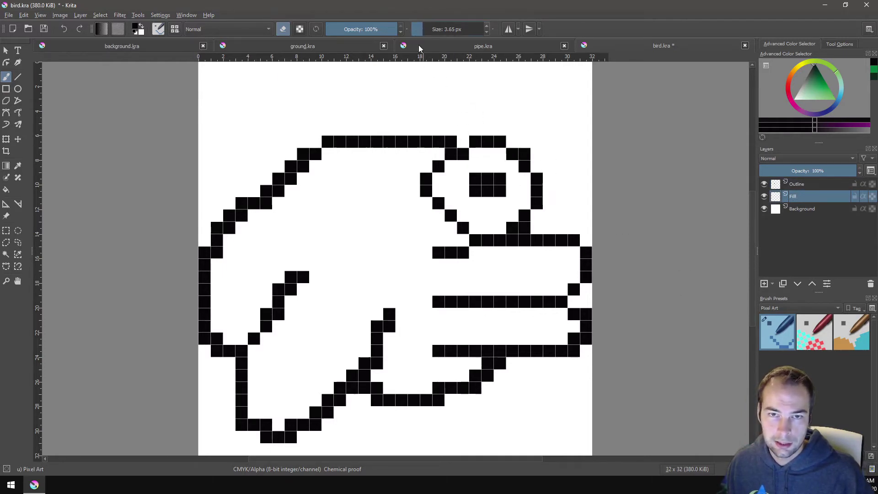
- Choose a bright red and paint the bird's body inside its black outline on the Fill layer
left_click(790, 78)
left_click(831, 100)
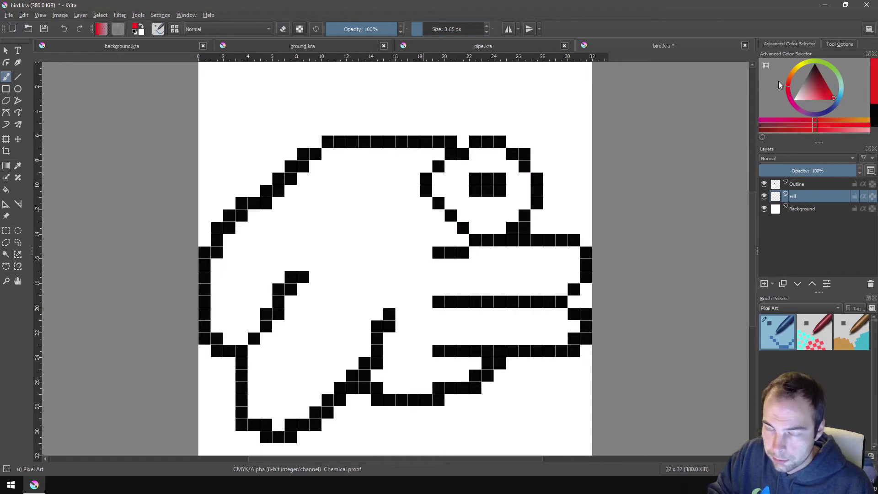
mouse_move(353, 251)
left_mouse_down()
mouse_move(339, 225)
mouse_move(332, 228)
mouse_move(256, 310)
mouse_move(231, 324)
mouse_move(226, 274)
mouse_move(254, 231)
mouse_move(337, 168)
mouse_move(422, 158)
mouse_move(428, 174)
mouse_move(340, 207)
mouse_move(280, 253)
mouse_move(267, 278)
mouse_move(279, 327)
mouse_move(270, 343)
mouse_move(392, 354)
mouse_move(397, 374)
mouse_move(460, 354)
mouse_move(412, 217)
mouse_move(386, 215)
left_mouse_up()
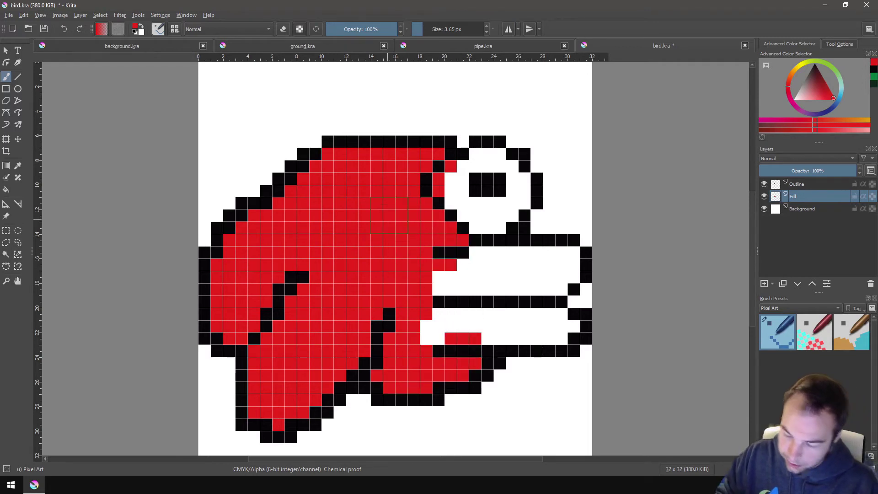
- Choose an orange colour and paint the upper and lower halves of the bird's beak on the Fill layer
left_click(860, 121)
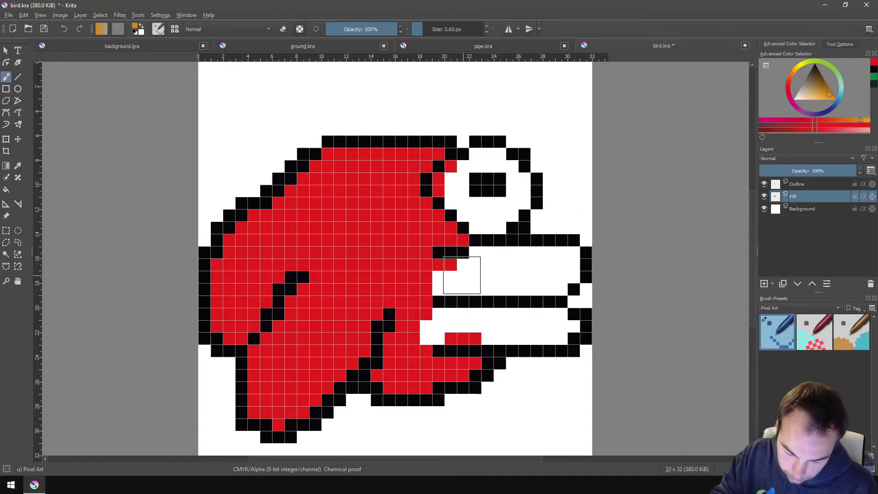
mouse_move(462, 276)
left_mouse_down()
mouse_move(450, 283)
mouse_move(478, 265)
mouse_move(562, 262)
mouse_move(535, 280)
mouse_move(487, 281)
mouse_move(465, 324)
mouse_move(452, 325)
mouse_move(550, 327)
left_mouse_up()
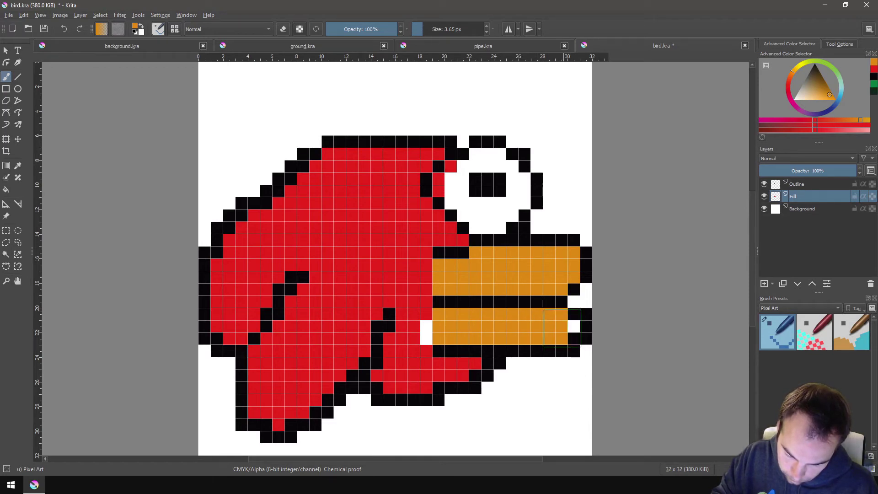
left_click_drag(561, 327, 438, 326)
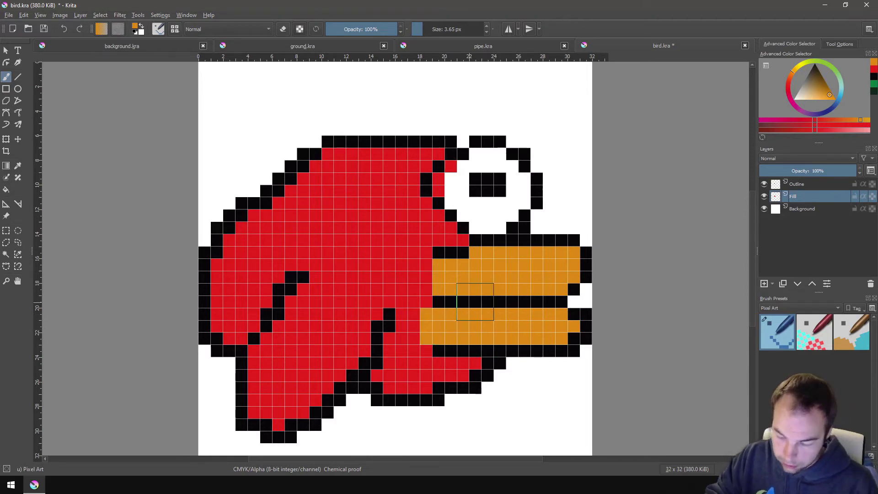
- Choose white and paint over the red in the bird's eye and wing on the Fill layer
left_click(809, 96)
left_click(795, 98)
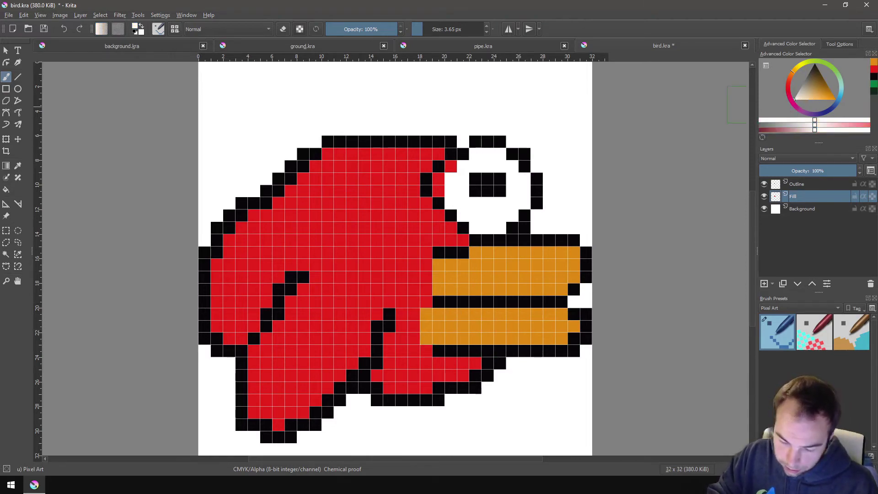
left_click(463, 178)
left_click(452, 183)
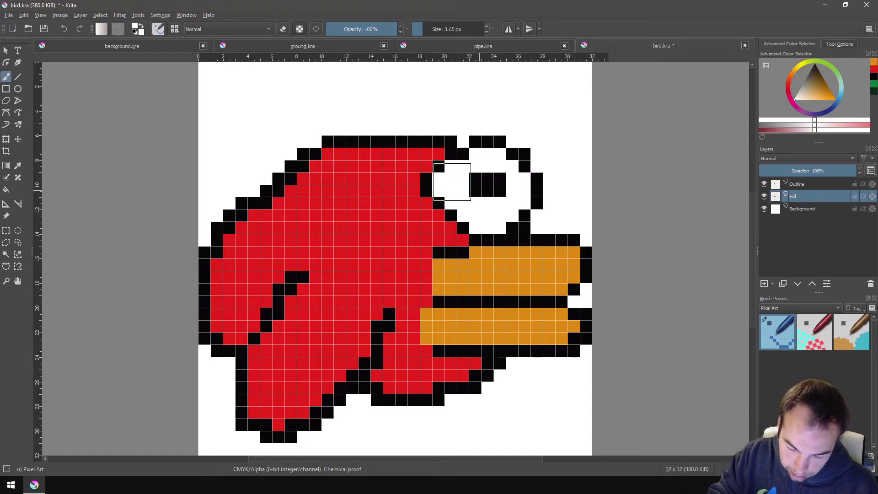
mouse_move(287, 358)
left_mouse_down()
mouse_move(266, 373)
mouse_move(279, 409)
mouse_move(360, 327)
mouse_move(315, 292)
mouse_move(301, 323)
mouse_move(281, 338)
mouse_move(302, 334)
mouse_move(325, 354)
mouse_move(313, 365)
mouse_move(291, 363)
left_mouse_up()
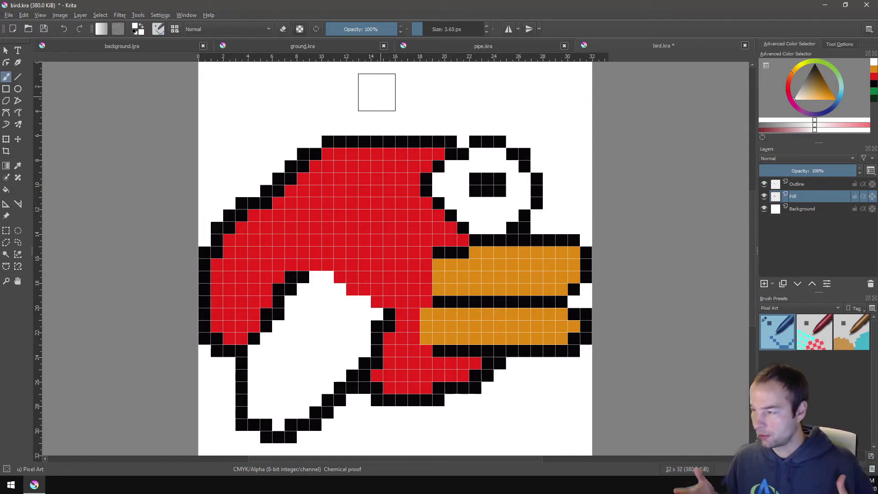
- Hide the bird's Background layer, and toggle the Outline layer off and on to inspect the fill alone
left_click(764, 210)
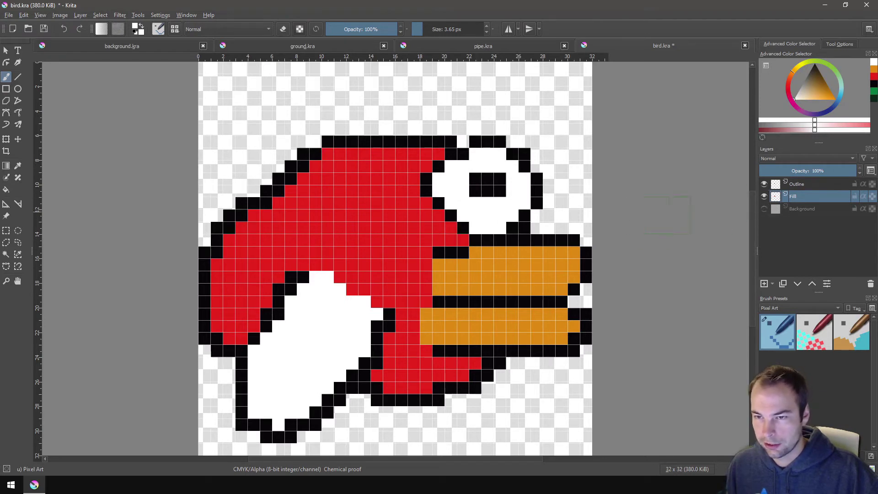
left_click(764, 184)
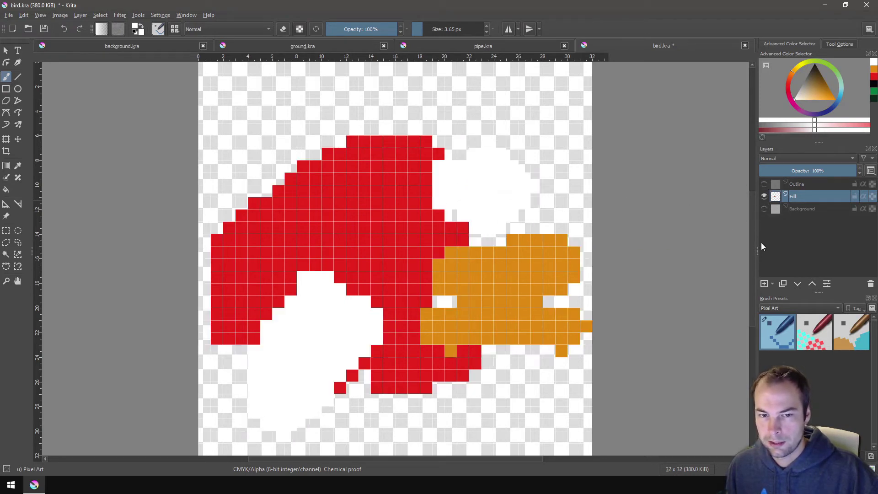
left_click(764, 185)
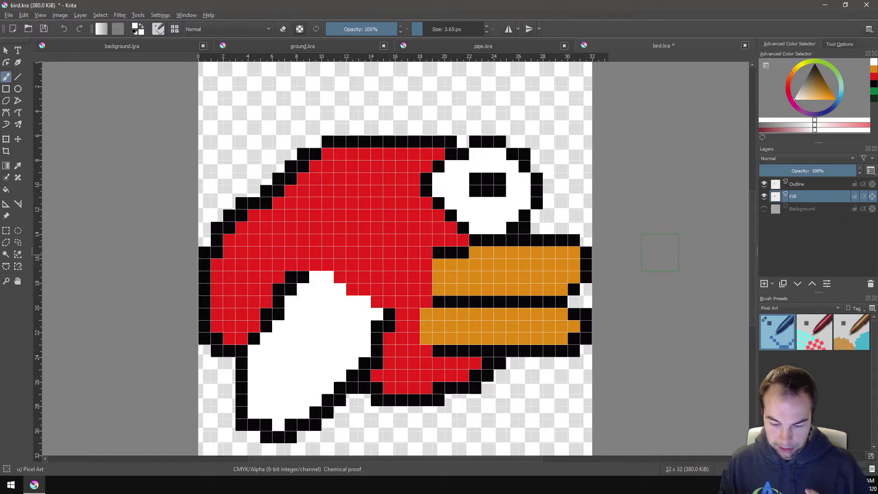
- In the background document, add two paint layers above the hidden Background layer and rename Paint Layer 1 to Fill
key("ctrl+Tab")
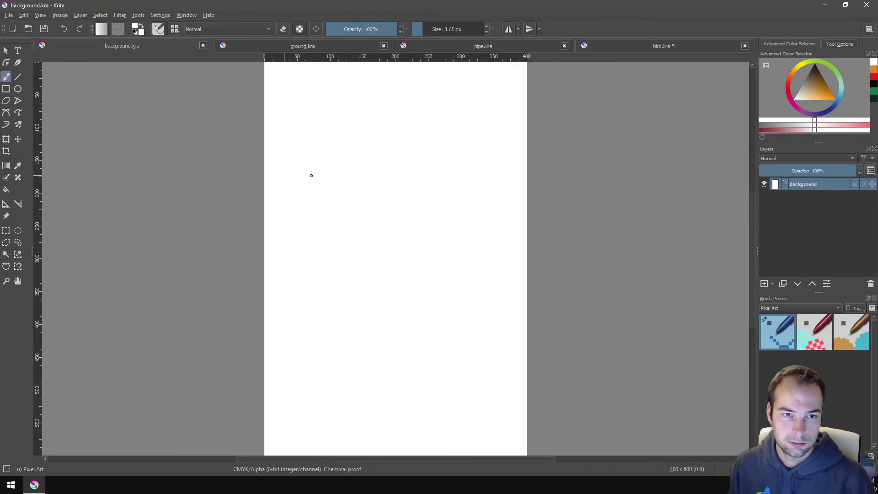
right_click(792, 196)
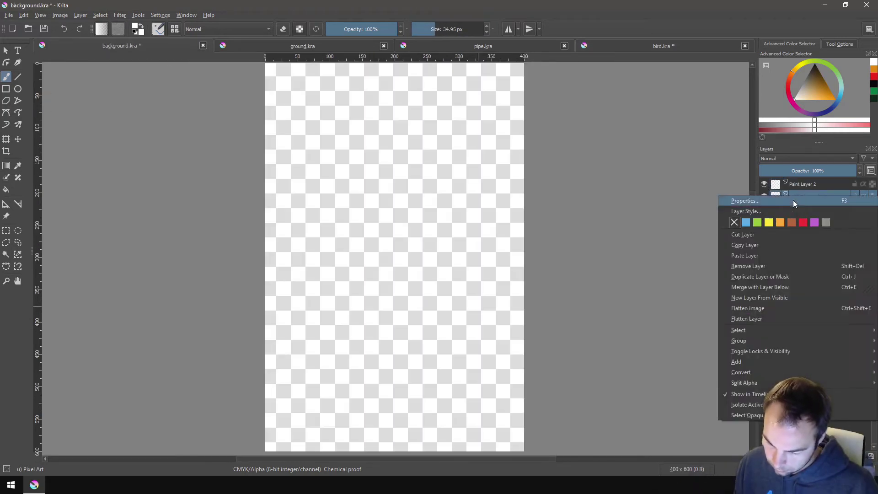
left_click(793, 199)
type("D")
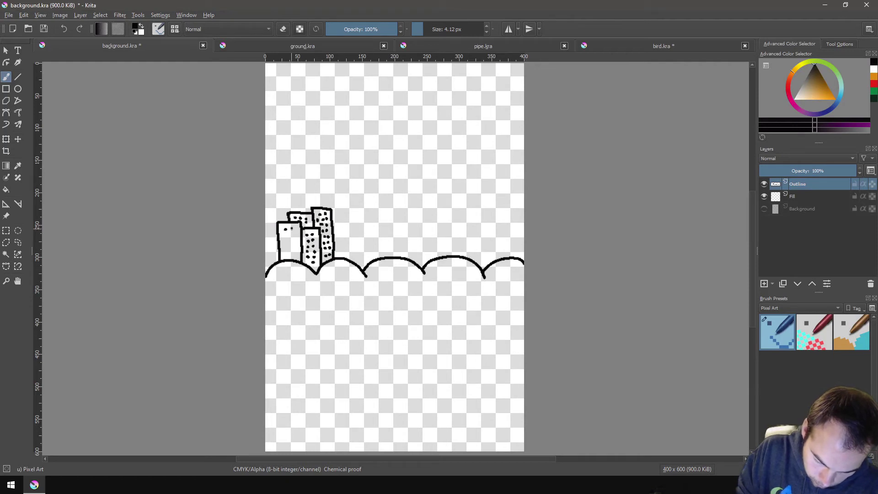
- Draw black outlines for a tall windowed tower with a spired roof and a low building beside it on the Outline layer
left_click_drag(352, 262, 350, 239)
mouse_move(351, 240)
left_mouse_down()
mouse_move(389, 248)
mouse_move(363, 205)
left_mouse_up()
left_click_drag(362, 204, 390, 257)
left_click_drag(366, 204, 382, 205)
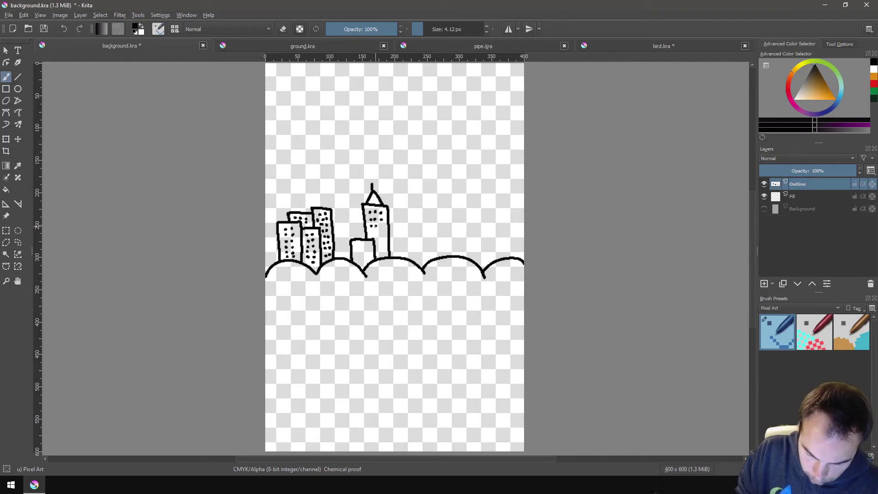
- Outline small distant buildings, overlapping rows of bushes below the skyline, and a wavy cloud line across the canvas above it
mouse_move(407, 257)
left_mouse_down()
mouse_move(445, 243)
mouse_move(412, 253)
mouse_move(452, 231)
left_mouse_up()
left_click_drag(490, 258, 521, 231)
left_click_drag(265, 289, 524, 300)
left_click_drag(265, 161, 524, 157)
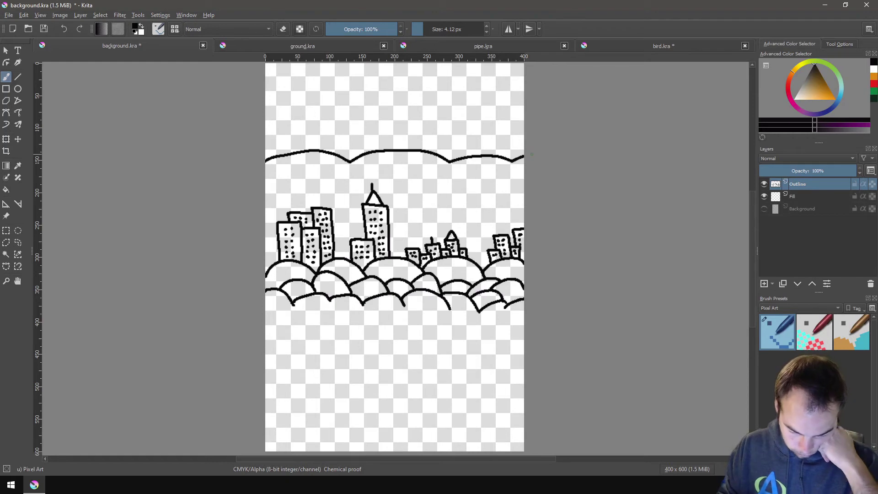
- Select the whole outline drawing with a rectangular selection and move it straight down by about 120 px
left_click(5, 232)
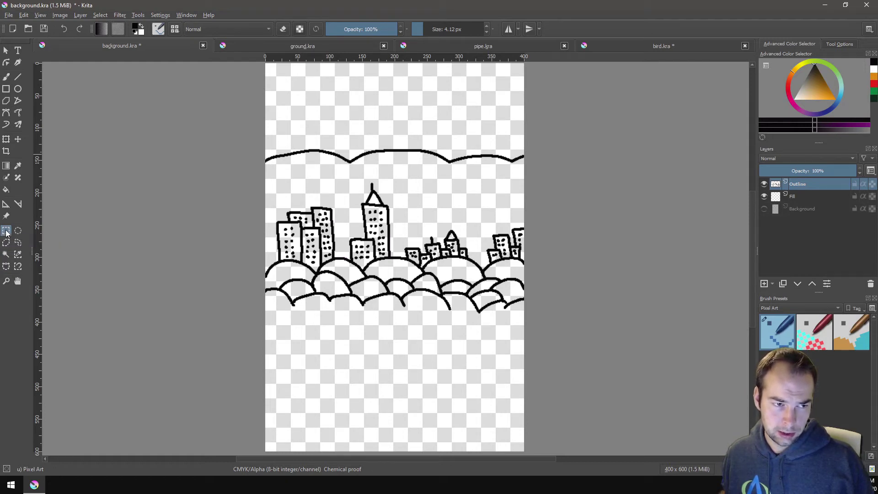
left_click_drag(241, 143, 567, 332)
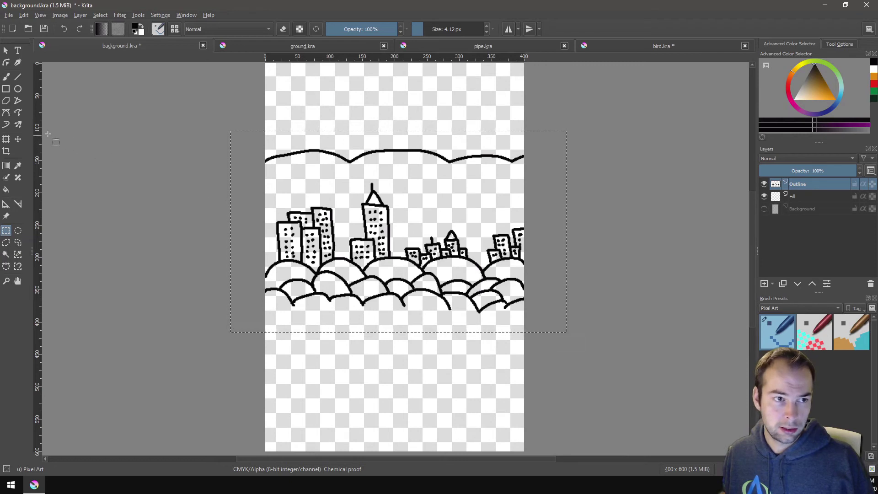
left_click(23, 141)
left_click_drag(384, 216, 383, 292)
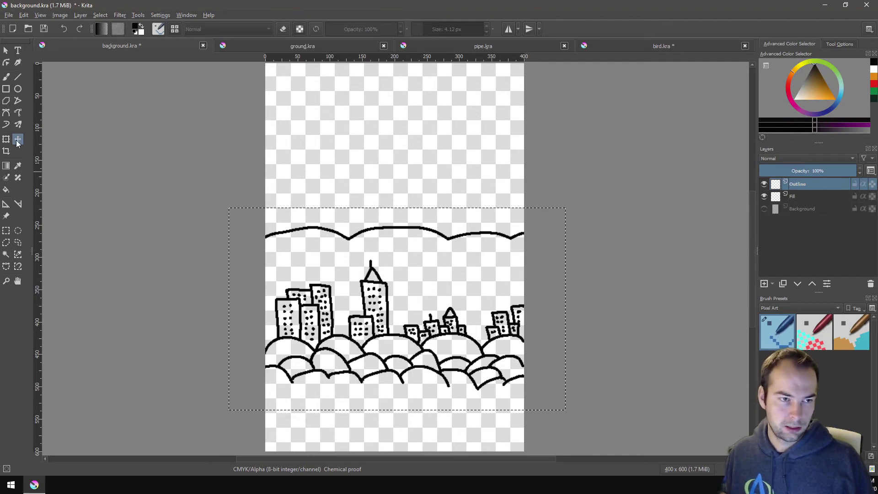
- Choose a light blue with a large brush and paint the sky above the cloud line on the Fill layer
left_click(6, 78)
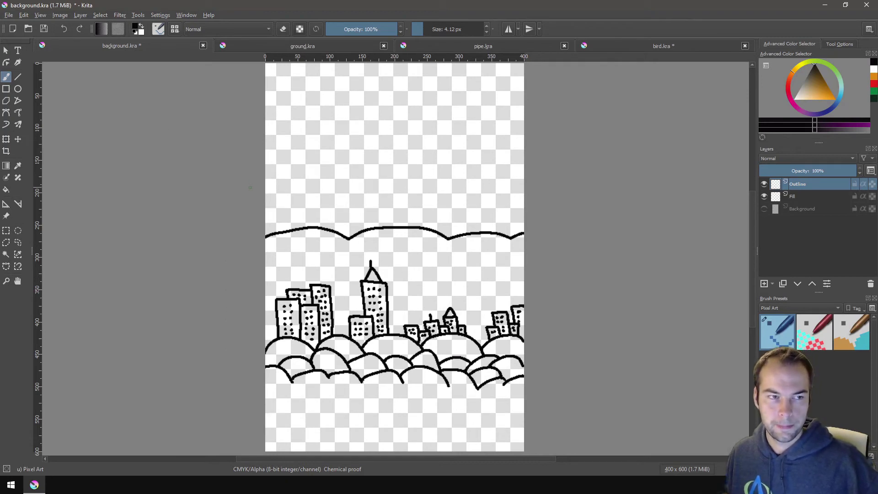
left_click(447, 29)
left_click_drag(839, 78, 841, 92)
left_click(810, 92)
mouse_move(355, 115)
left_mouse_down()
mouse_move(324, 138)
mouse_move(388, 86)
mouse_move(479, 188)
mouse_move(320, 191)
left_mouse_up()
key("ctrl+z")
left_click(793, 197)
left_click(435, 29)
left_click(420, 29)
left_click(428, 29)
mouse_move(336, 227)
left_mouse_down()
mouse_move(402, 222)
mouse_move(444, 228)
left_mouse_up()
- Choose a pale beige with a 19.52 px brush and paint the area between the cloud line and the bushes
left_click(430, 29)
left_click(817, 91)
left_click_drag(312, 253, 297, 258)
left_click(797, 65)
left_click(803, 94)
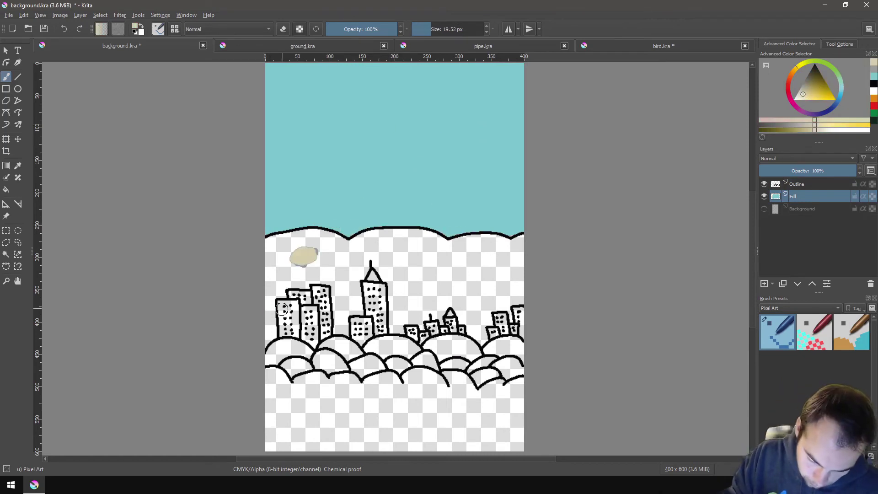
mouse_move(282, 309)
left_mouse_down()
mouse_move(342, 247)
mouse_move(429, 237)
mouse_move(482, 240)
mouse_move(518, 262)
mouse_move(476, 338)
mouse_move(369, 331)
mouse_move(289, 311)
mouse_move(328, 257)
mouse_move(508, 300)
mouse_move(297, 318)
mouse_move(373, 284)
mouse_move(412, 301)
mouse_move(501, 314)
left_mouse_up()
- Paint all the city buildings in a slightly darker beige on the Fill layer
left_click(285, 315, "ctrl")
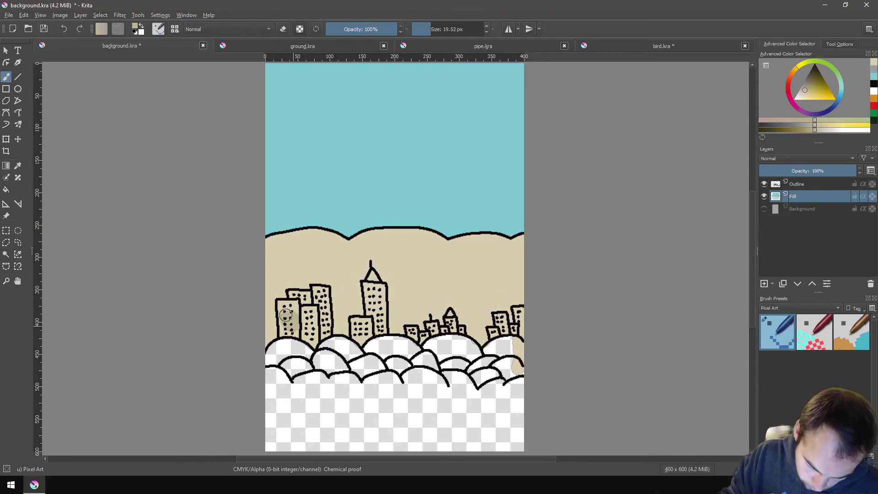
mouse_move(285, 316)
left_mouse_down()
mouse_move(310, 296)
mouse_move(313, 341)
mouse_move(357, 335)
mouse_move(373, 284)
left_mouse_up()
mouse_move(426, 337)
left_mouse_down()
mouse_move(451, 319)
mouse_move(500, 318)
left_mouse_up()
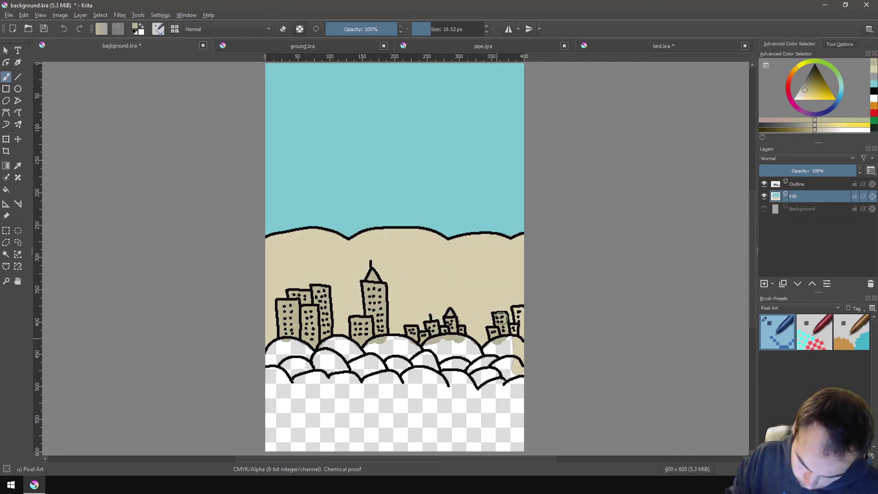
- Choose a bright green and paint the bushes, enlarging the brush to 129.87 px to cover the area beneath them
left_click(874, 121)
left_click(830, 65)
mouse_move(270, 363)
left_mouse_down()
mouse_move(345, 344)
mouse_move(520, 349)
left_mouse_up()
left_click(433, 31)
left_click_drag(433, 31, 447, 30)
mouse_move(293, 400)
left_mouse_down()
mouse_move(409, 401)
mouse_move(398, 387)
left_mouse_up()
- In the pipe document, add two paint layers named Fill and Outline above Background and reduce the brush size to 22.44 px
left_click(484, 45)
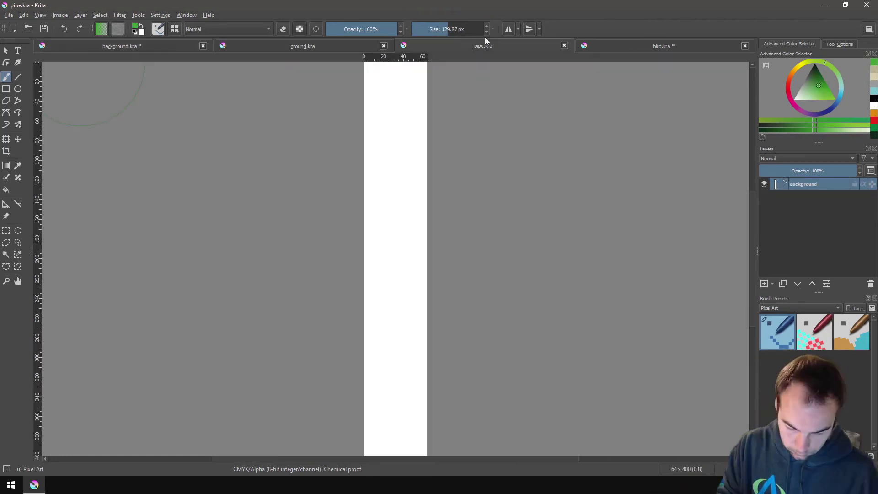
left_click(432, 29)
left_click(764, 284)
left_click(764, 283)
double_click(793, 196)
type("Fill")
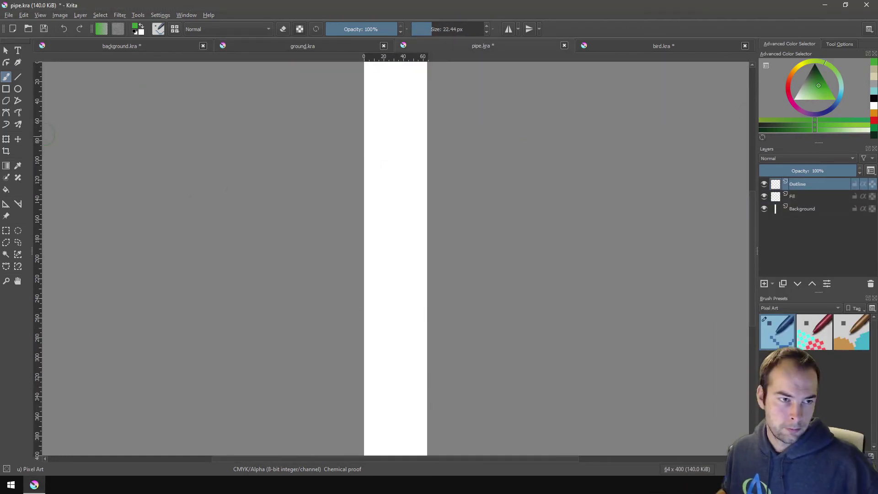
- Hide the pipe's Background layer and draw the pipe's body and top rim in black on the Outline layer
key("d")
left_click(765, 209)
mouse_move(370, 453)
left_mouse_down()
mouse_move(365, 77)
mouse_move(418, 425)
mouse_move(372, 413)
mouse_move(366, 75)
mouse_move(419, 379)
mouse_move(417, 456)
left_mouse_up()
key("]")
left_click_drag(372, 80, 416, 85)
- Choose a medium green with a large brush and fill the pipe's body and rim on the Fill layer
left_click(817, 80)
left_click(793, 196)
left_click(480, 28)
mouse_move(392, 223)
left_mouse_down()
mouse_move(395, 94)
mouse_move(393, 384)
mouse_move(392, 219)
left_mouse_up()
- With a 9.47 px brush, paint a lighter green highlight along the pipe's left side and a darker green shadow along its right
key("[")
key("[")
key("[")
key("[")
key("[")
key("[")
left_click_drag(379, 73, 414, 73)
left_click_drag(378, 452, 374, 72)
left_click(819, 80)
left_click_drag(412, 453, 419, 68)
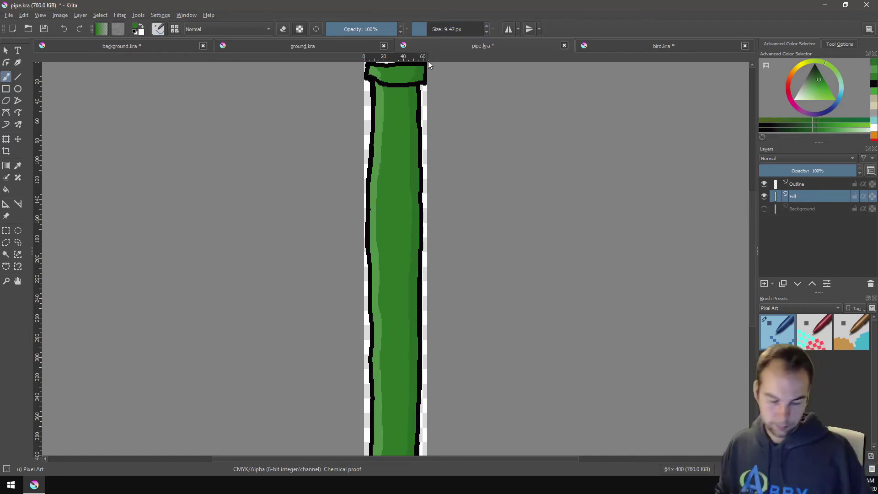
- In the ground document, rename the paint layer above Fill to Outline
left_click(302, 45)
double_click(776, 184)
type("Outline")
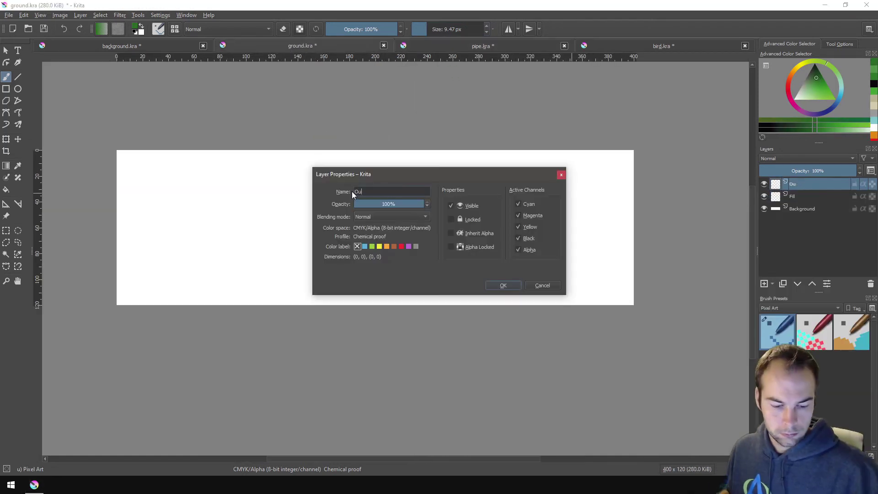
key("Return")
- Draw a wavy black line across the upper edge of the ground on the Outline layer with a 2.44 px brush
left_click(421, 28)
key("d")
left_click_drag(118, 160, 629, 156)
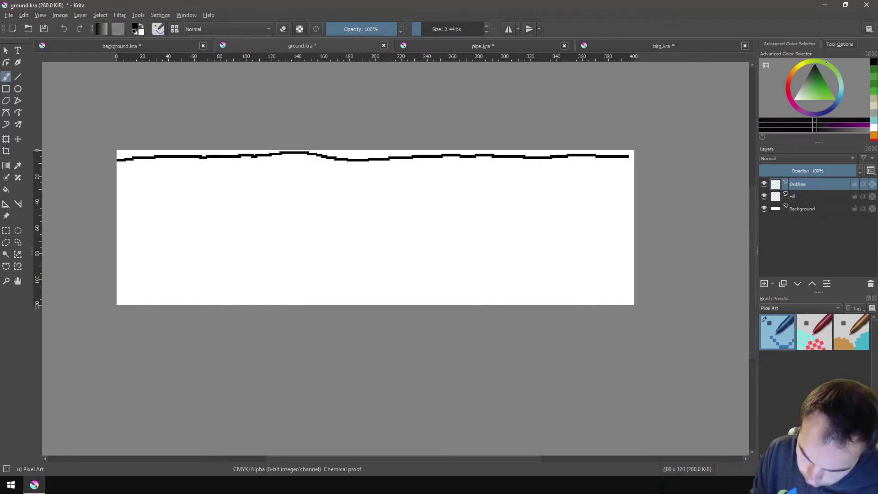
- Turn on horizontal mirroring to match the ground line's ends, thicken the line with a 4.63 px brush, and turn mirroring off
left_click(510, 30)
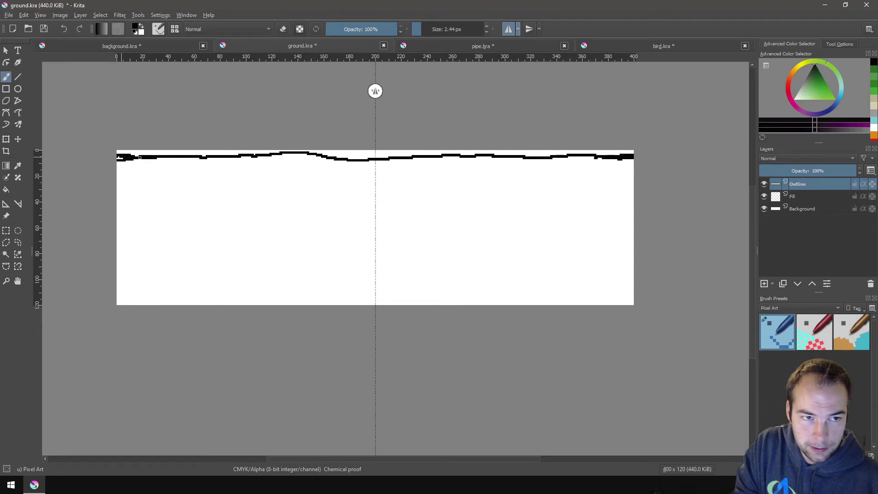
scroll(121, 157, "down", 1)
left_click_drag(88, 118, 90, 118)
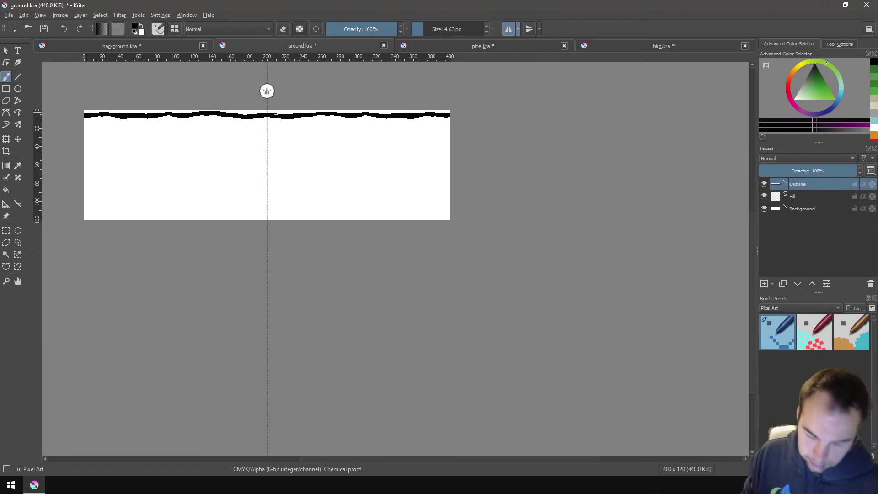
left_click(508, 29)
- Choose an orange-brown with a 10.36 px brush and paint a strip below the ground outline on the Fill layer
left_click(794, 195)
left_click(813, 70)
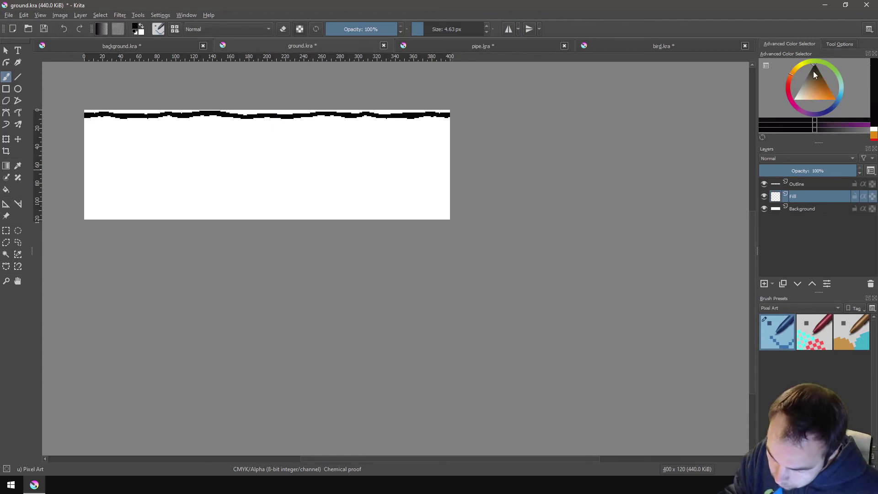
left_click(826, 85)
key("bracketright")
left_click_drag(87, 122, 381, 121)
- Paint a darker brown strip along the lower edge of the orange-brown strip with a 5.19 px brush
left_click(814, 131)
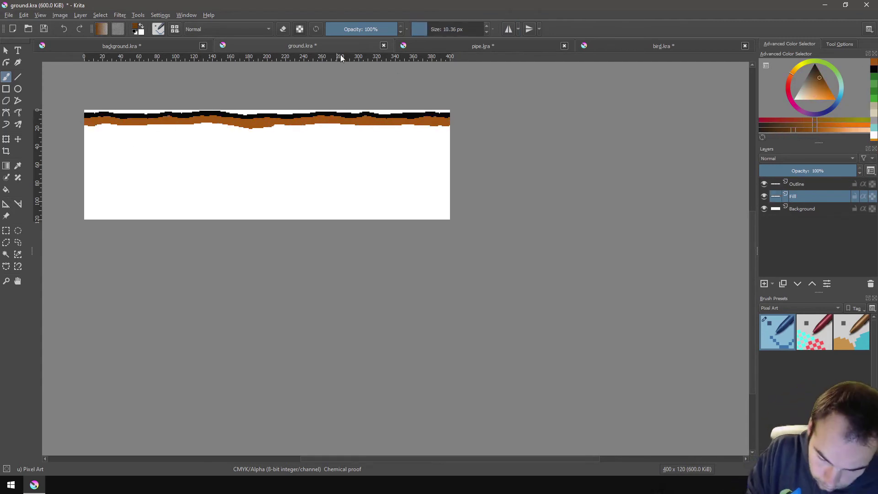
key("bracketleft")
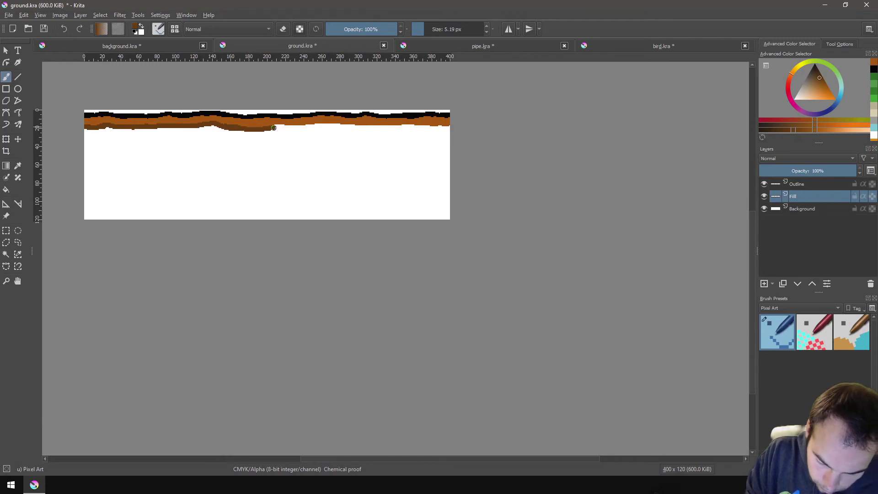
left_click_drag(400, 127, 449, 128)
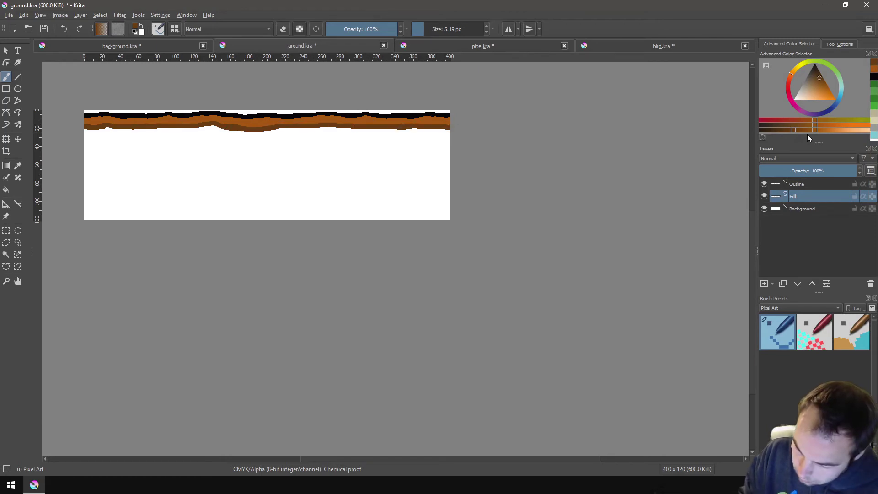
- Choose a light orange with a larger brush and fill the rest of the ground below the brown strips
left_click(847, 130)
left_click(437, 29)
mouse_move(181, 194)
left_mouse_down()
mouse_move(158, 198)
mouse_move(89, 149)
mouse_move(157, 149)
left_mouse_up()
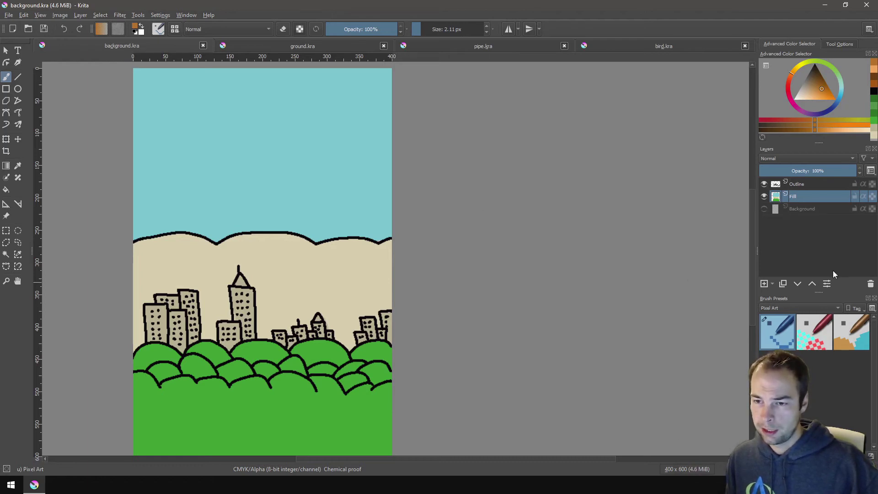
- In the background document, add an unscaled file layer named bird from bird.kra and move the bird to the middle of the canvas
left_click(772, 285)
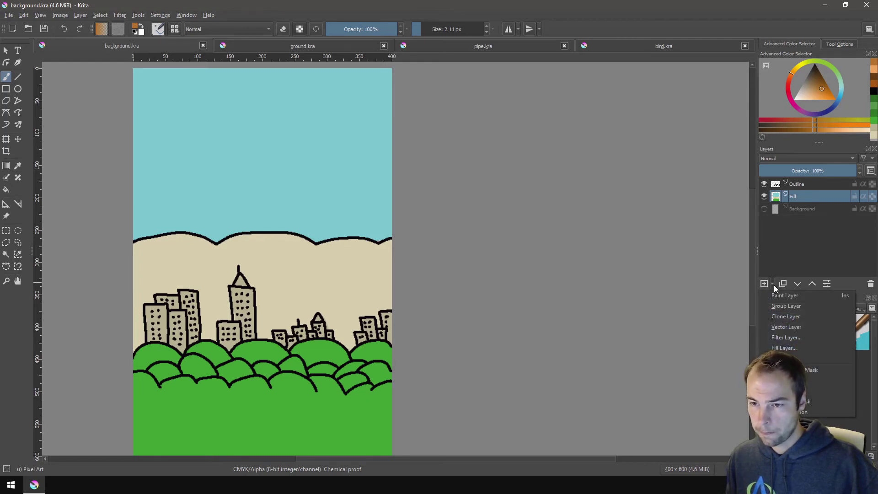
left_click(785, 359)
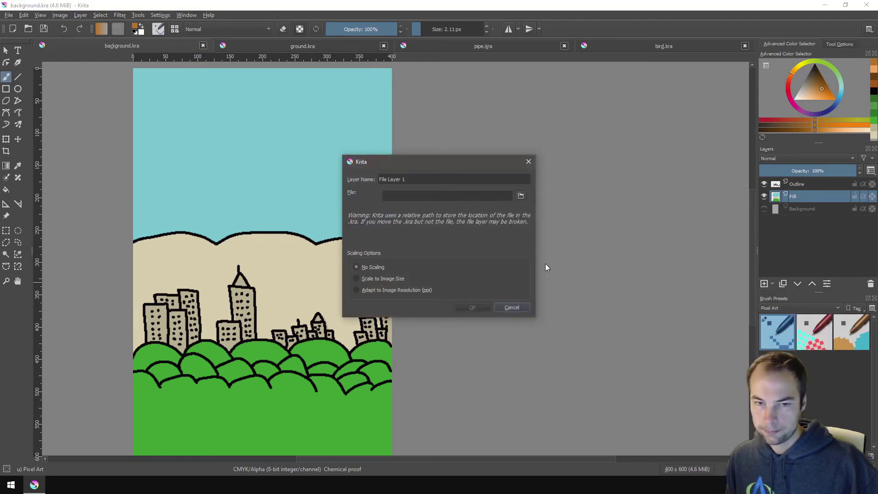
left_click_drag(419, 182, 360, 183)
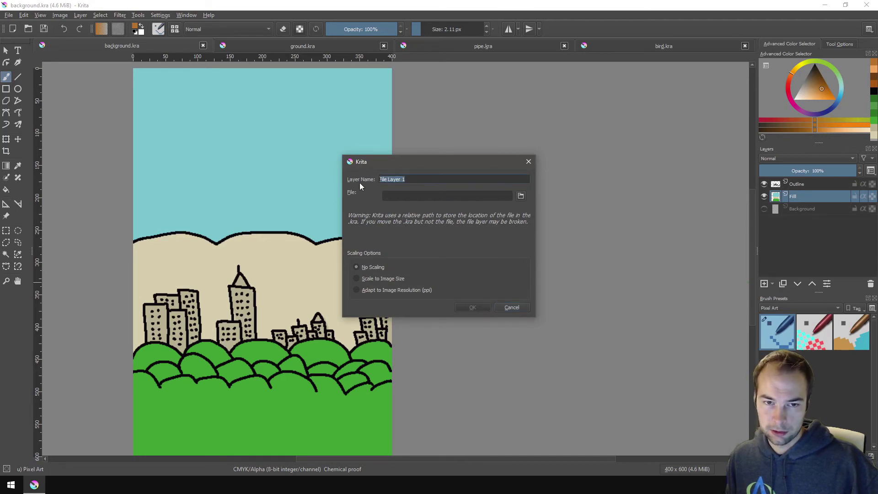
type("bi")
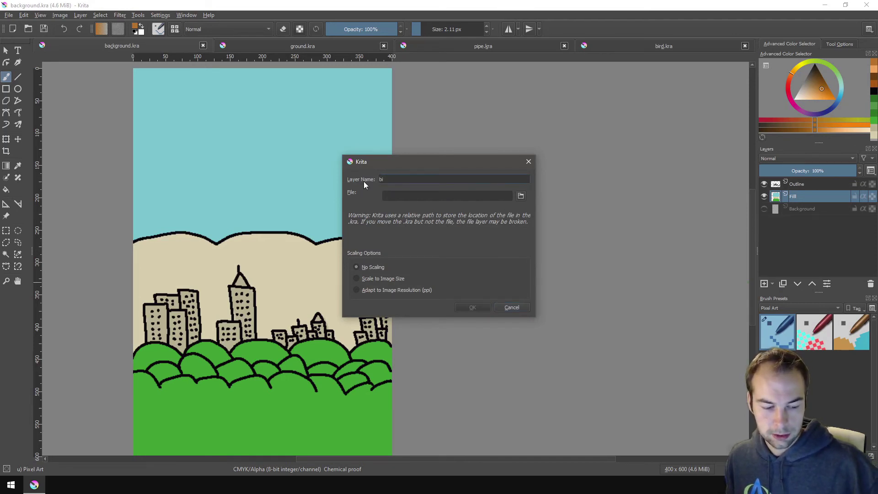
type("rd")
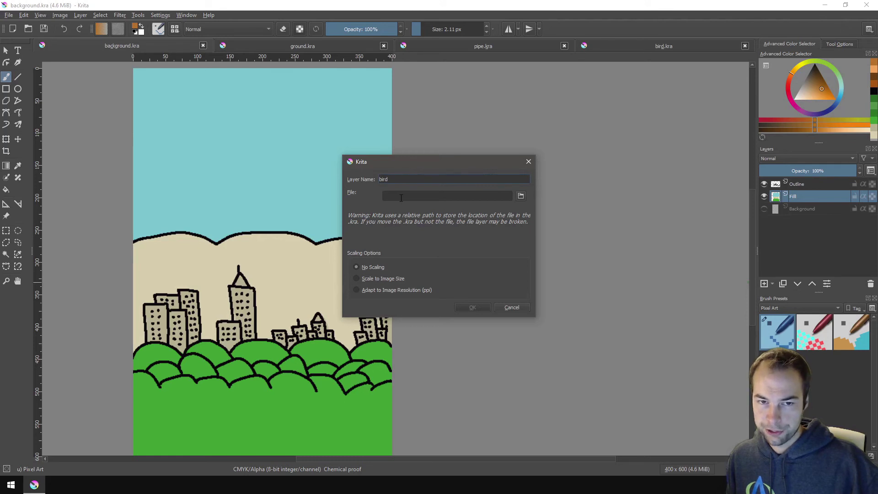
left_click(521, 197)
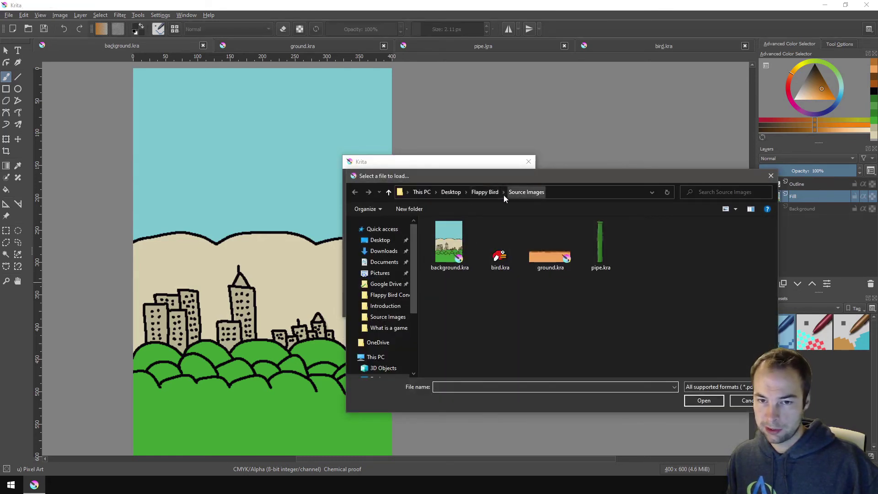
left_click(510, 261)
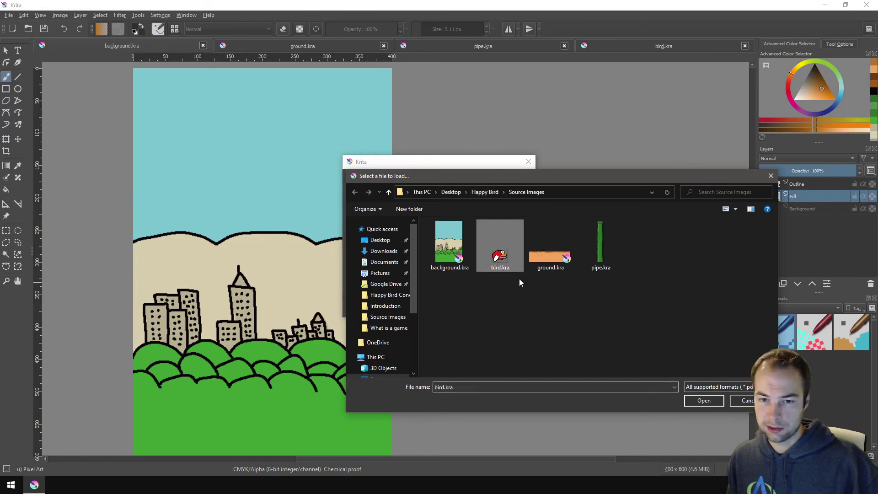
left_click(703, 401)
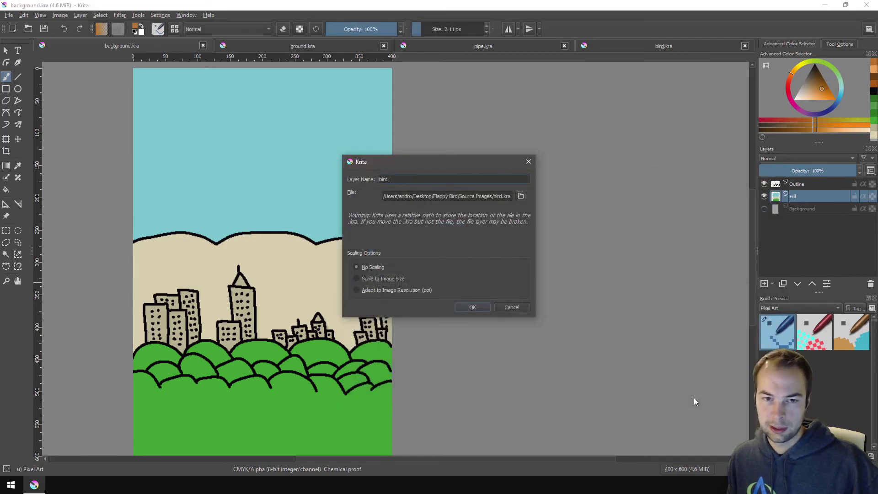
left_click(483, 308)
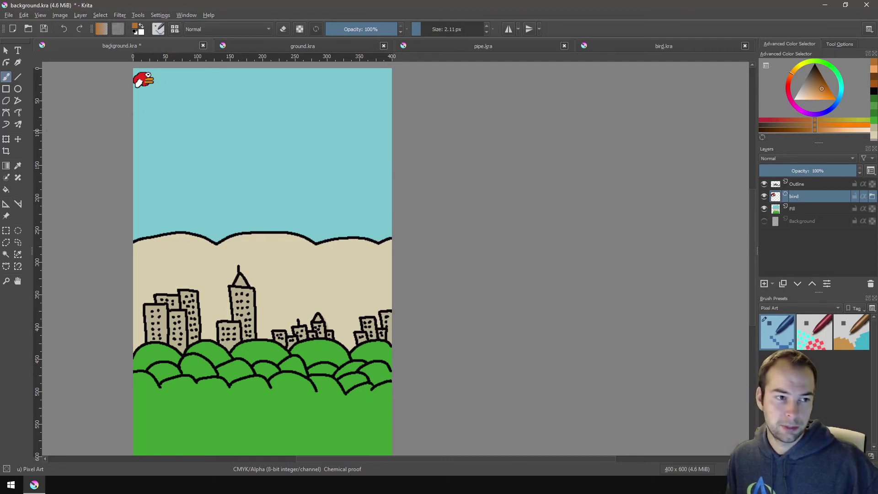
left_click(21, 140)
mouse_move(145, 84)
left_mouse_down()
mouse_move(257, 191)
mouse_move(259, 272)
mouse_move(271, 292)
mouse_move(266, 259)
left_mouse_up()
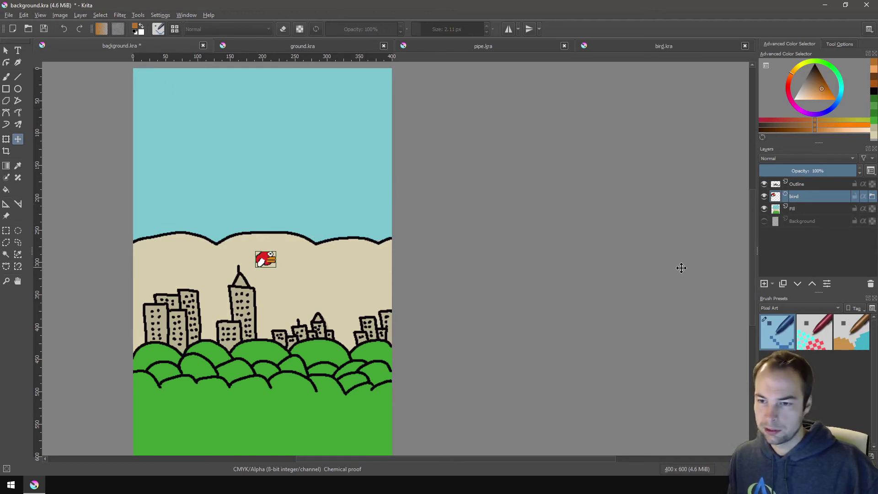
- Add an unscaled file layer named ground that loads ground.kra from the Source Images folder
left_click(772, 284)
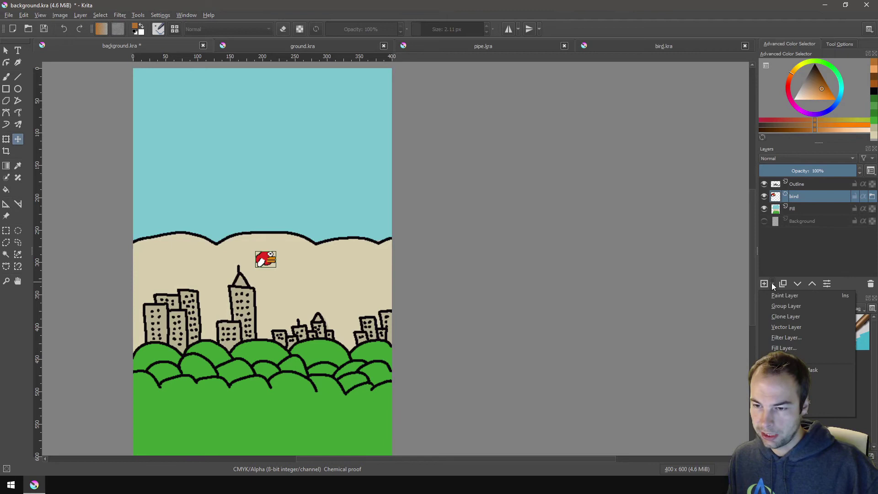
left_click(784, 359)
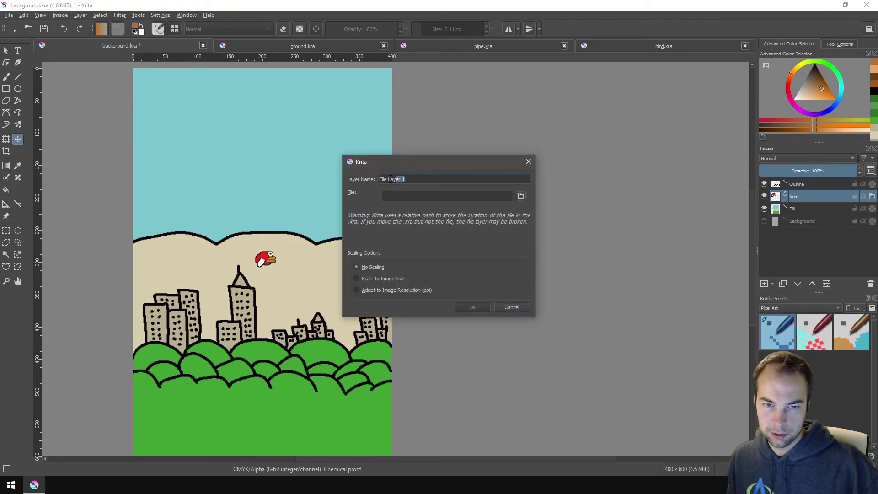
left_click(406, 180)
type("g")
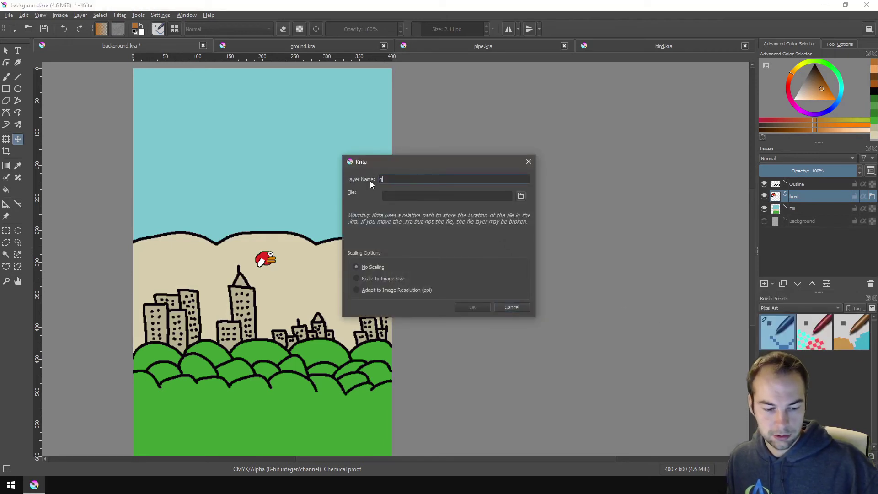
type("round")
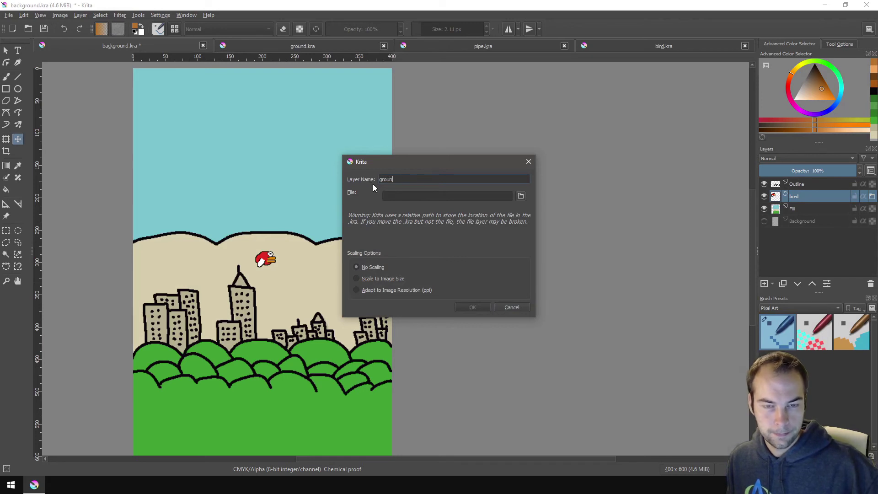
left_click(521, 197)
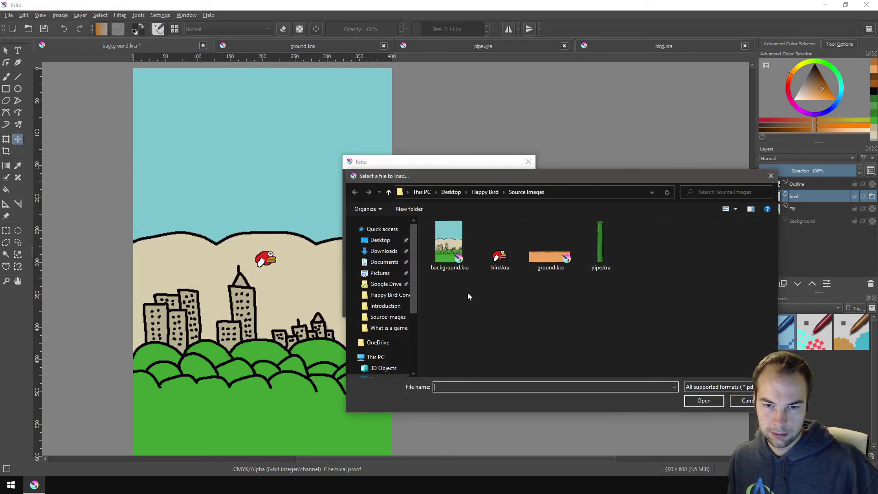
left_click(545, 256)
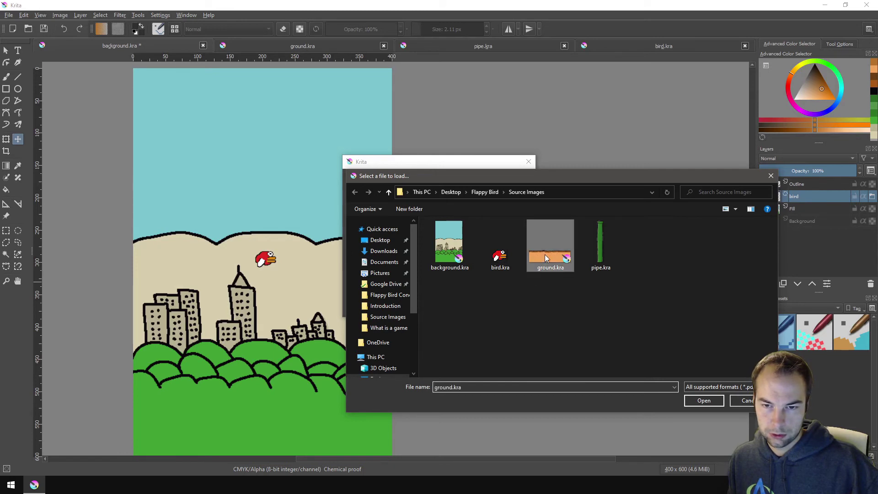
left_click(703, 400)
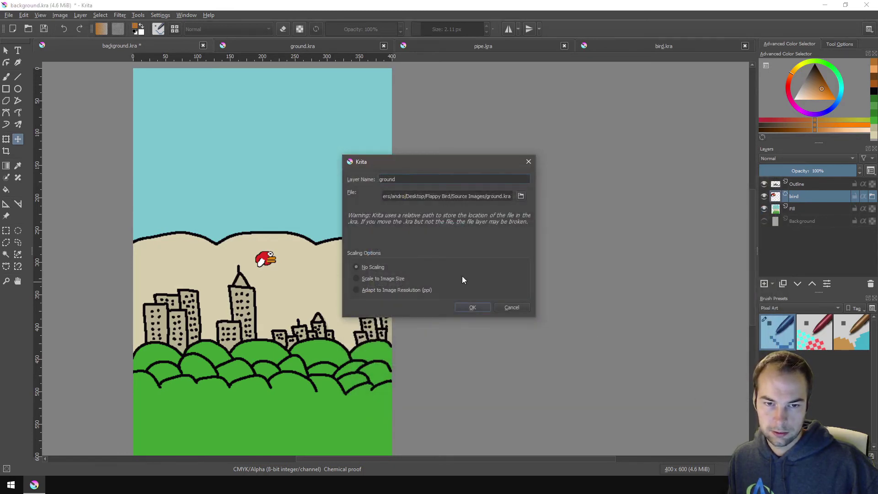
left_click(472, 308)
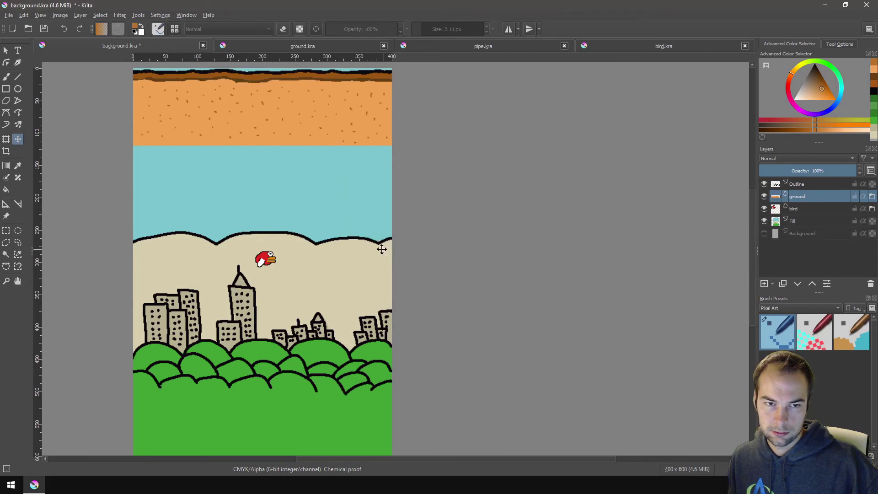
- Move the ground to the bottom edge of the canvas and place its layer above the Outline layer
left_click_drag(133, 116, 249, 419)
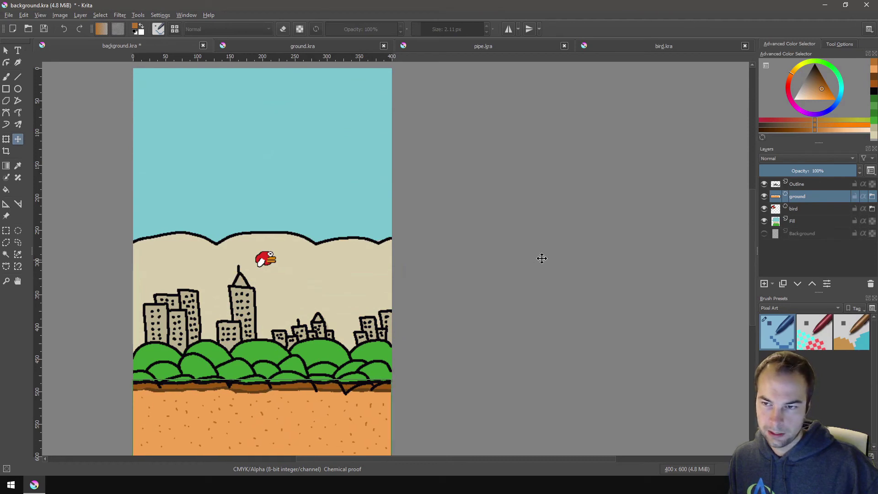
left_click_drag(249, 445, 249, 417)
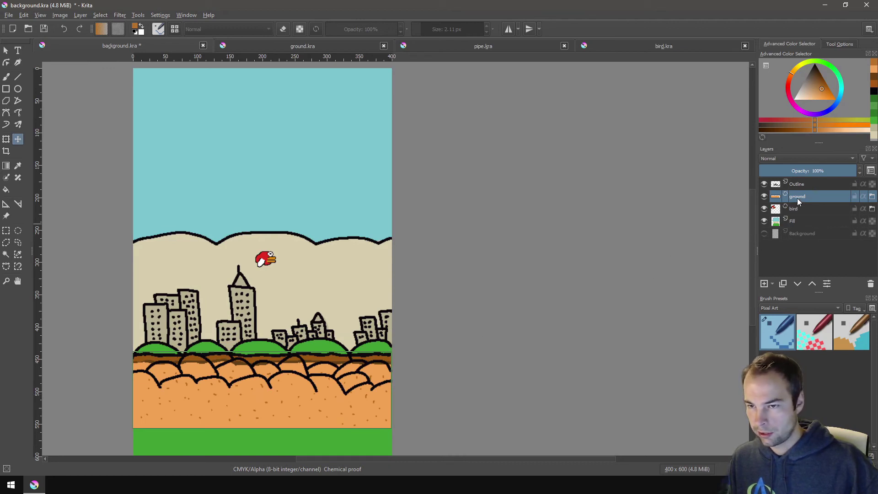
left_click_drag(797, 199, 795, 182)
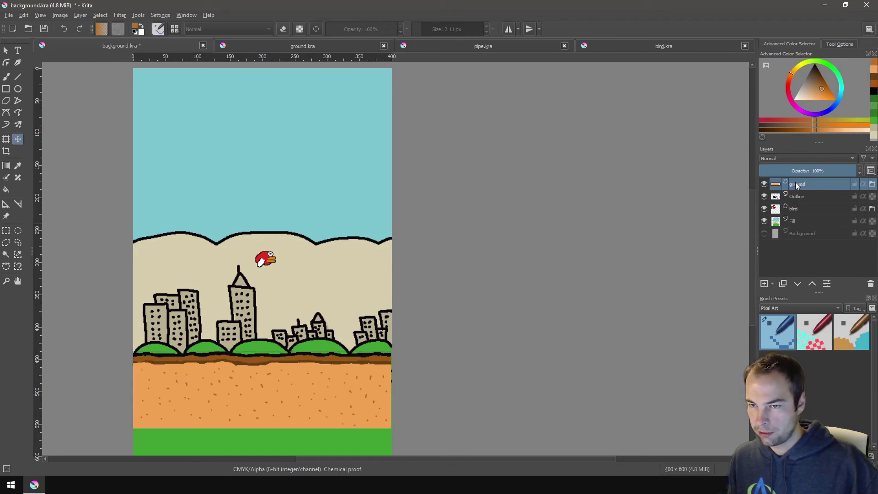
left_click_drag(267, 398, 264, 425)
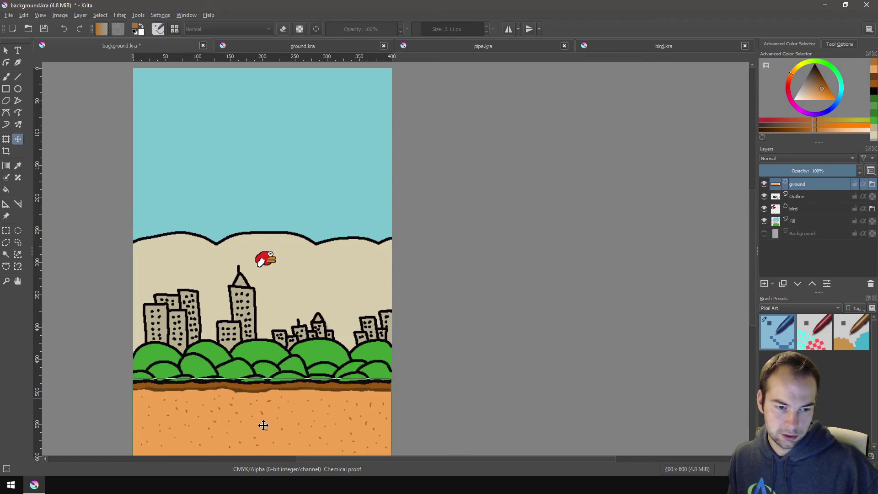
- Nudge the ground sideways until it sits flush with the canvas's left edge, and check its fit at the right edge
left_click_drag(362, 415, 362, 415)
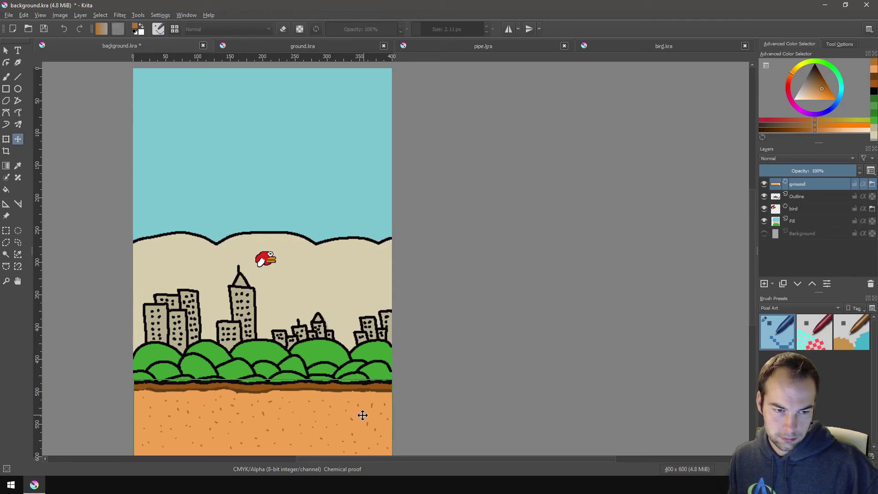
scroll(123, 410, "up", 9)
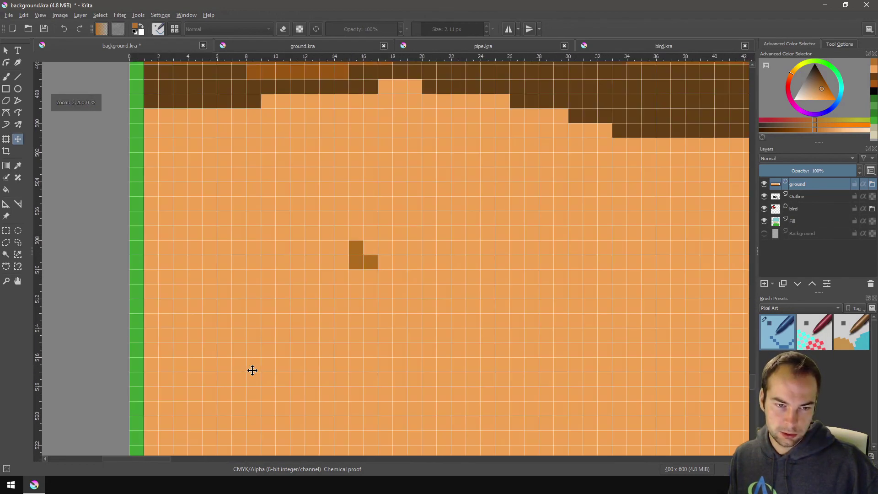
left_click_drag(225, 333, 221, 333)
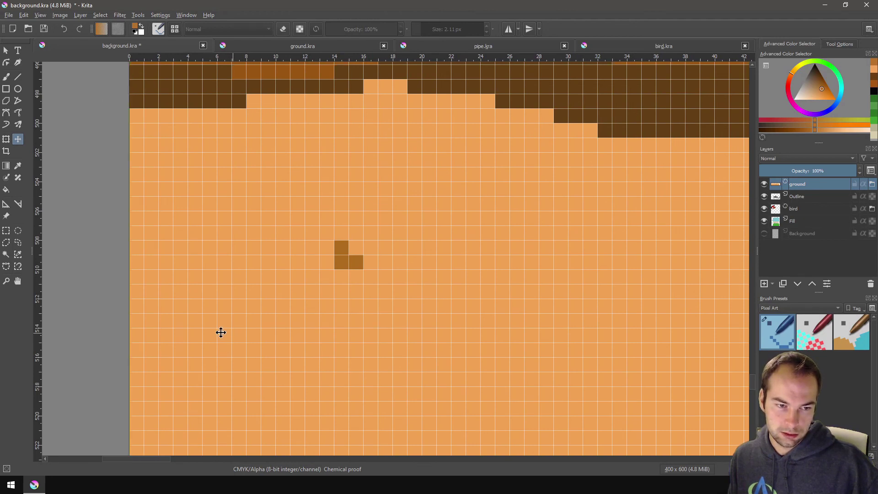
scroll(619, 349, "down", 10)
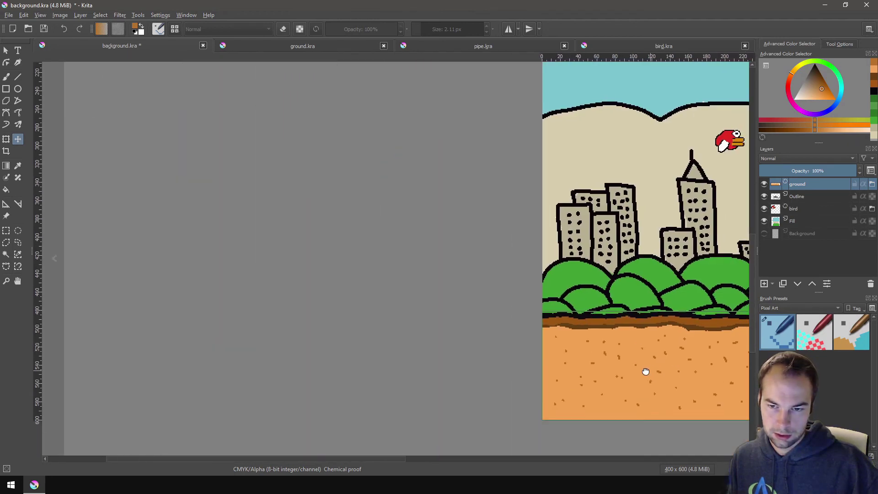
left_click_drag(645, 371, 297, 354)
scroll(554, 348, "up", 5)
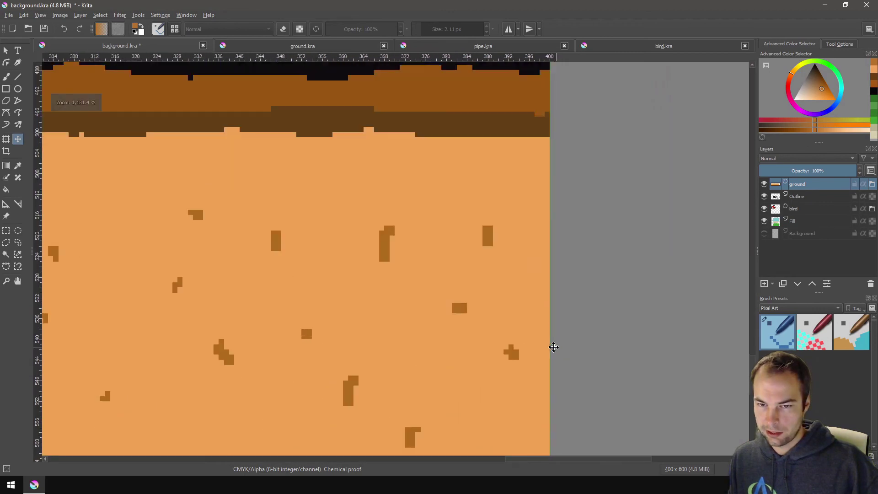
scroll(403, 336, "down", 8)
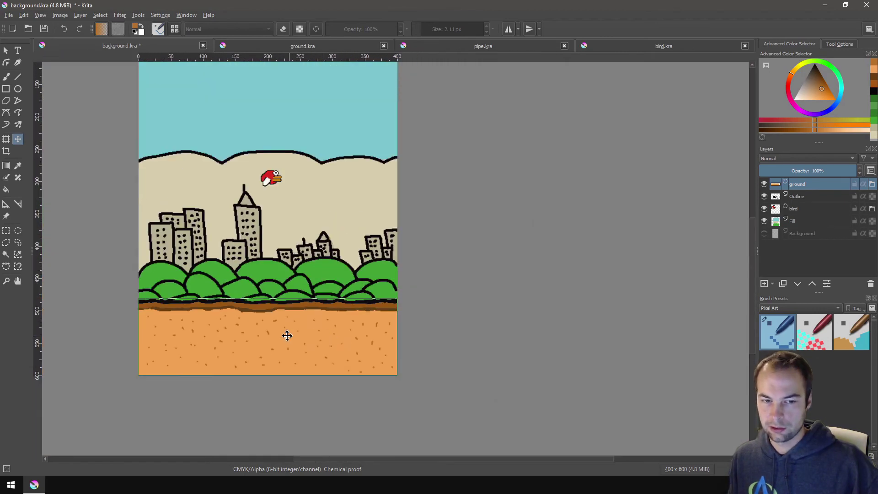
left_click_drag(287, 336, 398, 392)
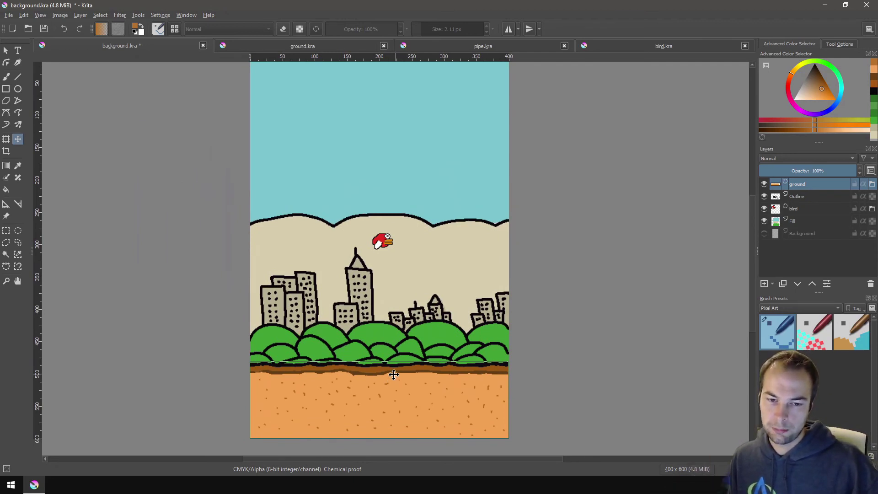
left_click_drag(392, 381, 415, 379)
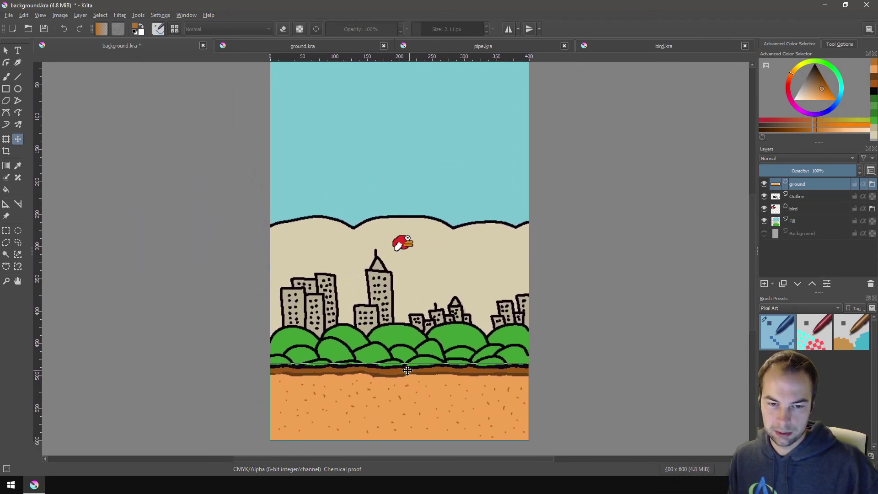
scroll(409, 367, "down", 1)
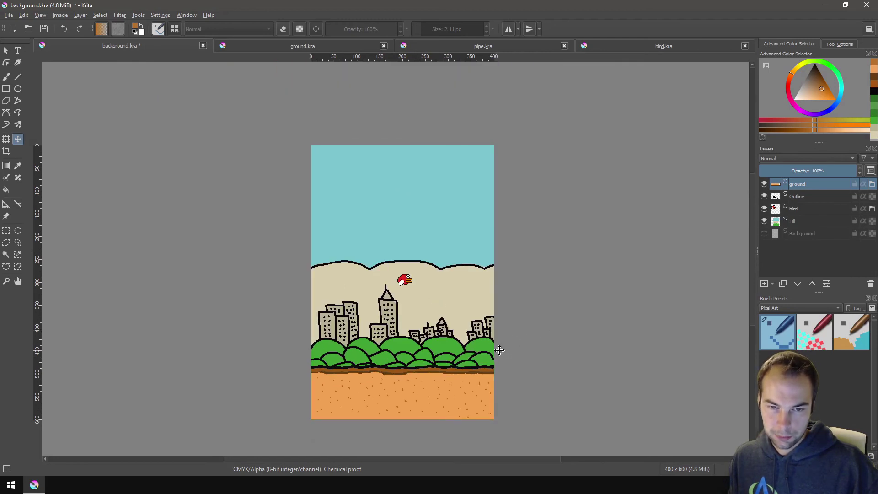
- Add an unscaled file layer named pipe that loads pipe.kra from the Source Images folder
left_click(773, 284)
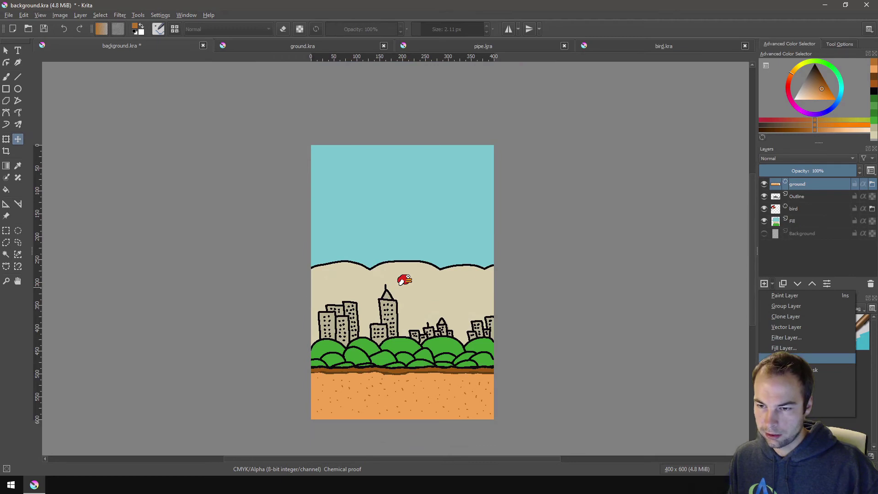
left_click(784, 358)
left_click_drag(430, 179, 388, 179)
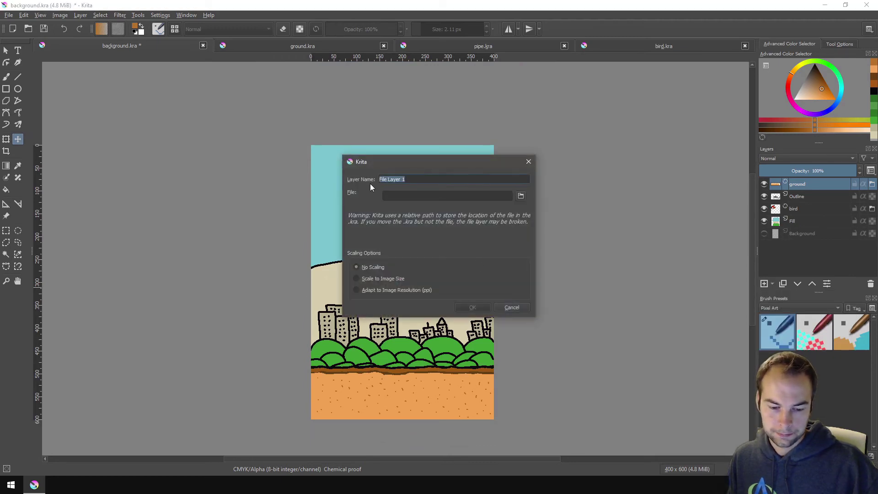
type("pip")
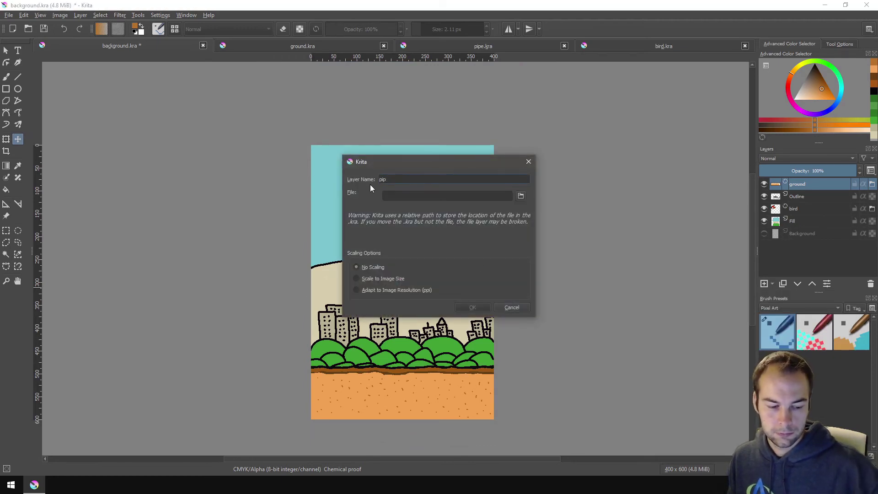
type("e")
left_click(392, 196)
left_click(521, 197)
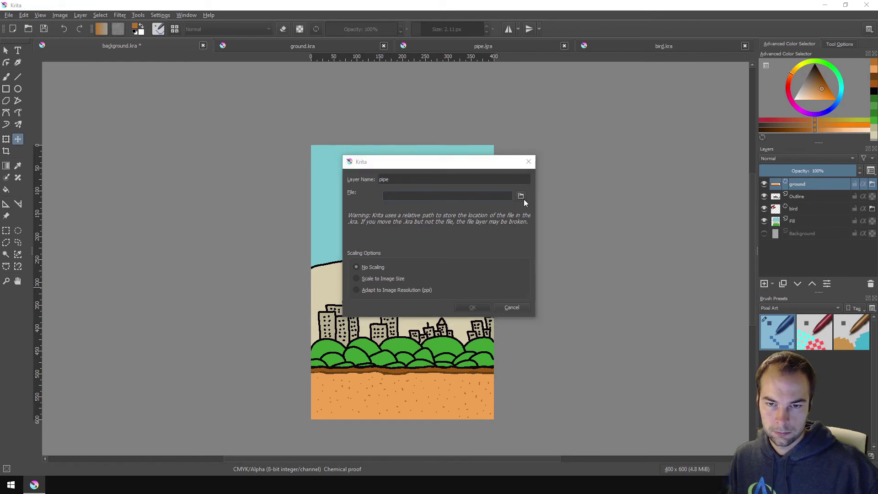
left_click(603, 261)
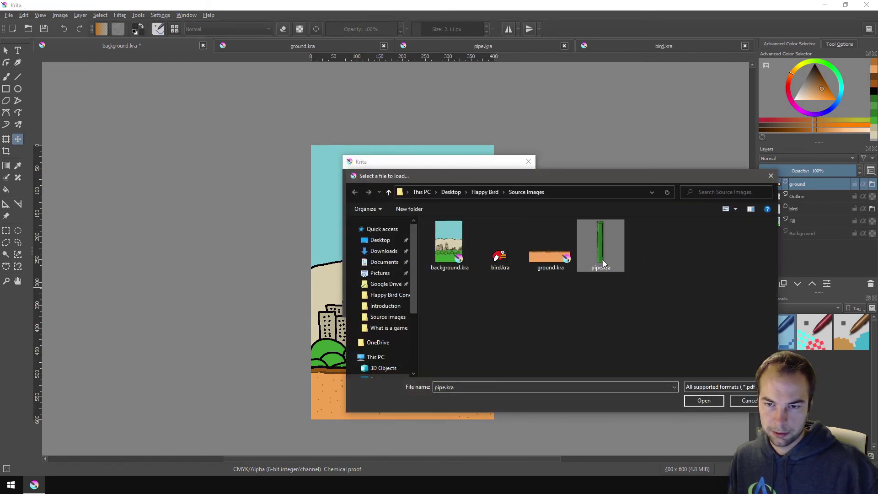
left_click(694, 399)
left_click(486, 307)
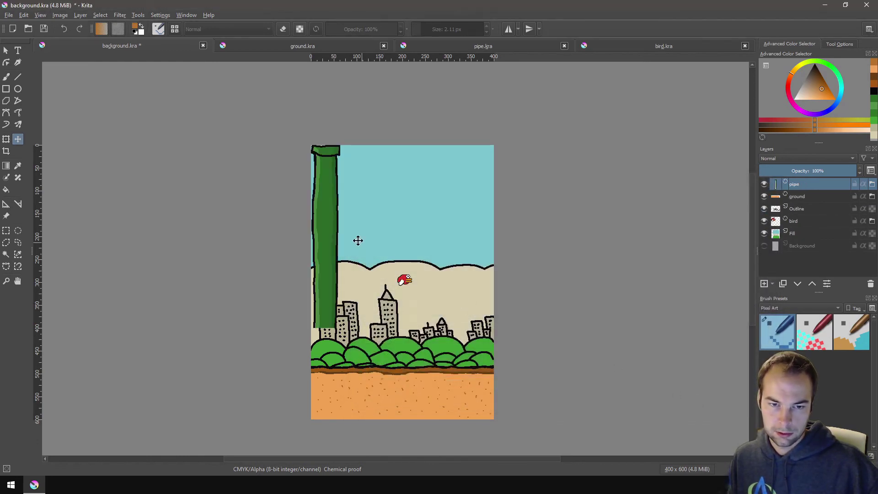
- Move the pipe near the canvas's right edge with its cap just below the bird's height, and save the background document
left_click_drag(329, 222, 479, 299)
left_click_drag(479, 291, 478, 373)
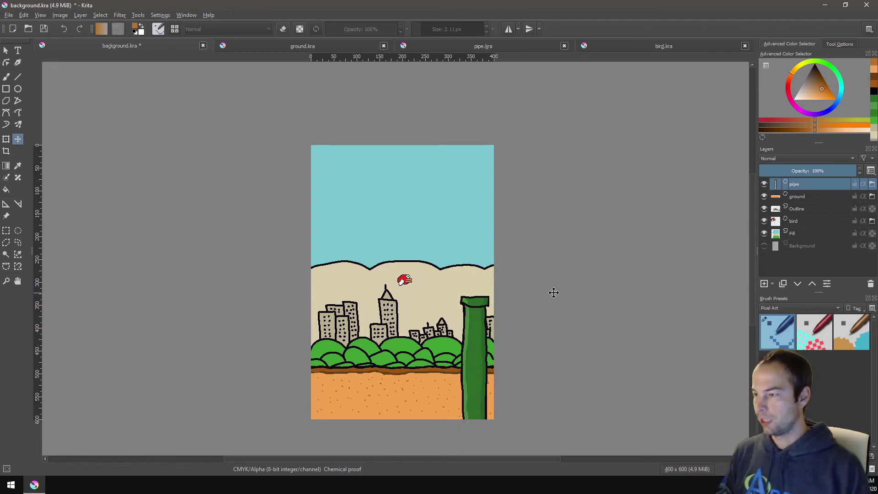
left_click(44, 29)
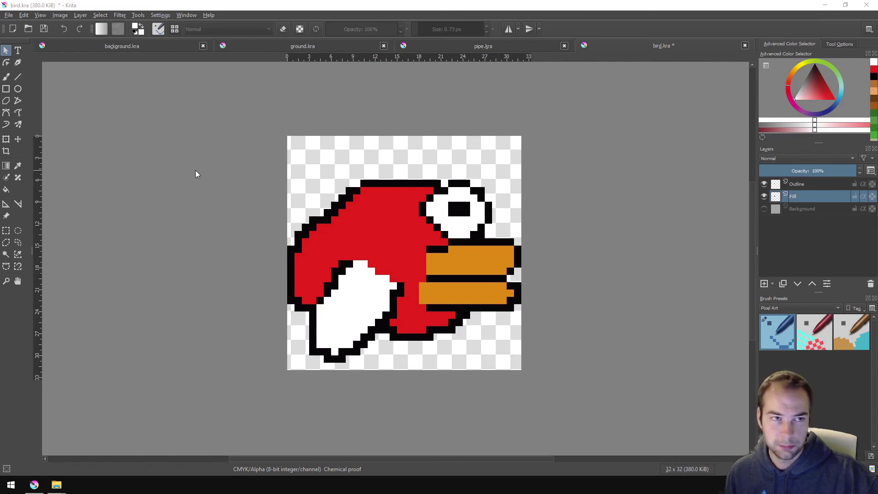
- Resize the bird document's canvas to 64 px wide with the artwork anchored at the left, and select the Outline layer for painting
left_click(60, 16)
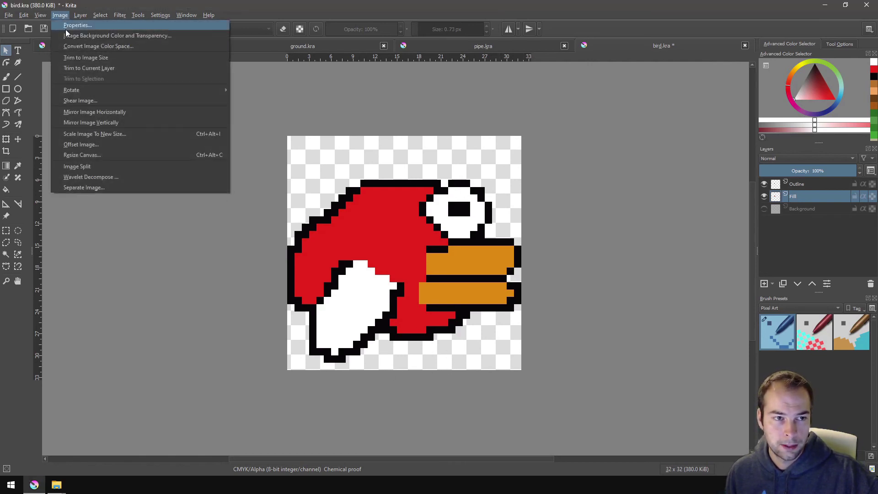
left_click(86, 155)
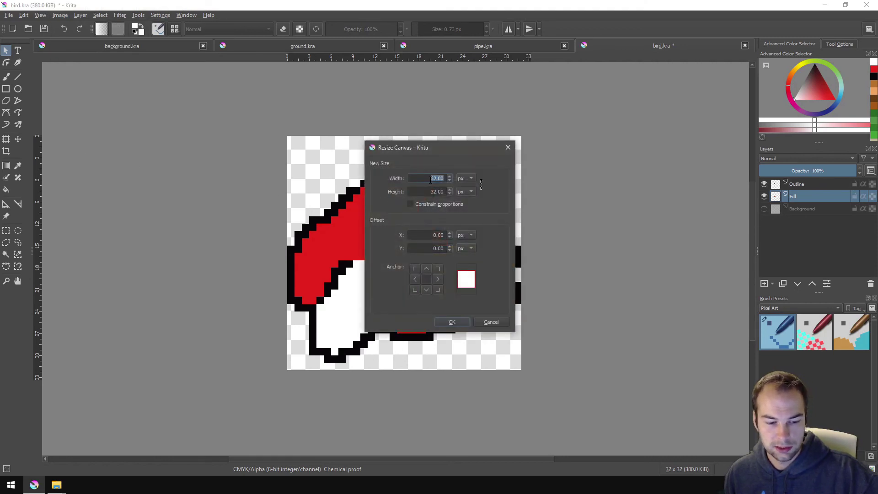
type("64")
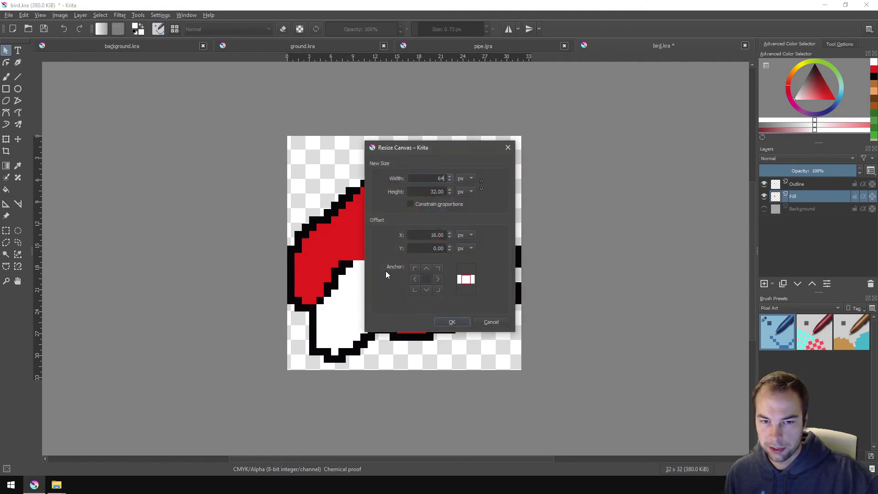
left_click(414, 281)
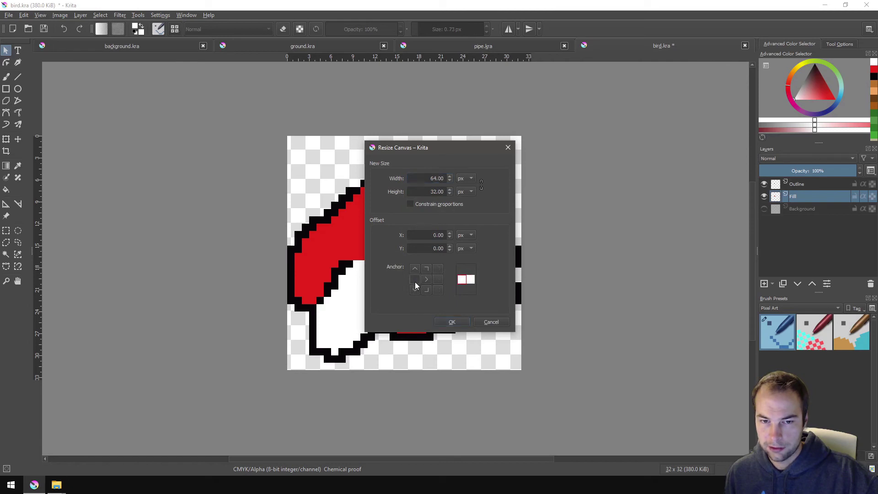
left_click(452, 322)
left_click_drag(582, 281, 461, 275)
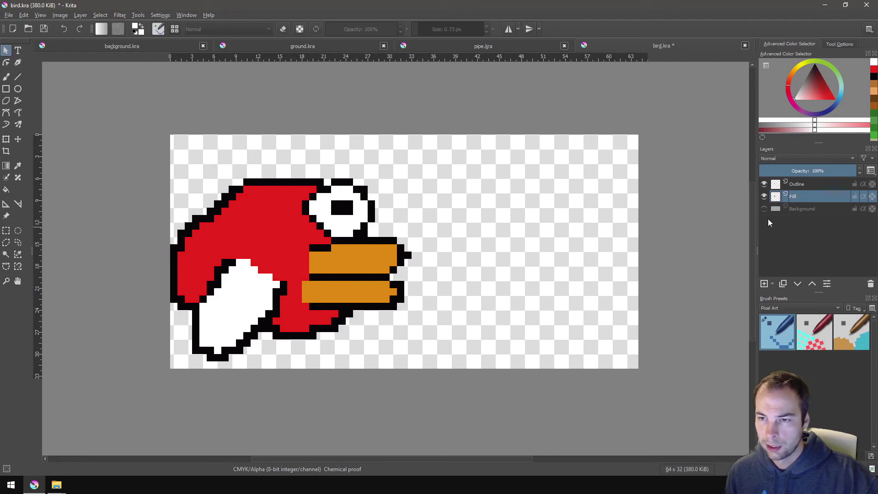
left_click(805, 183)
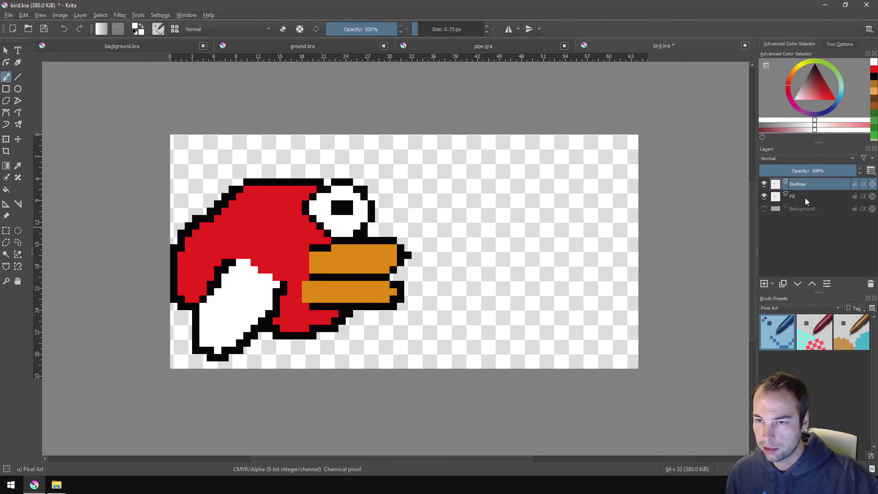
- Duplicate the Outline and Fill layers together and move the copied bird into the empty right half of the canvas
mouse_move(805, 198)
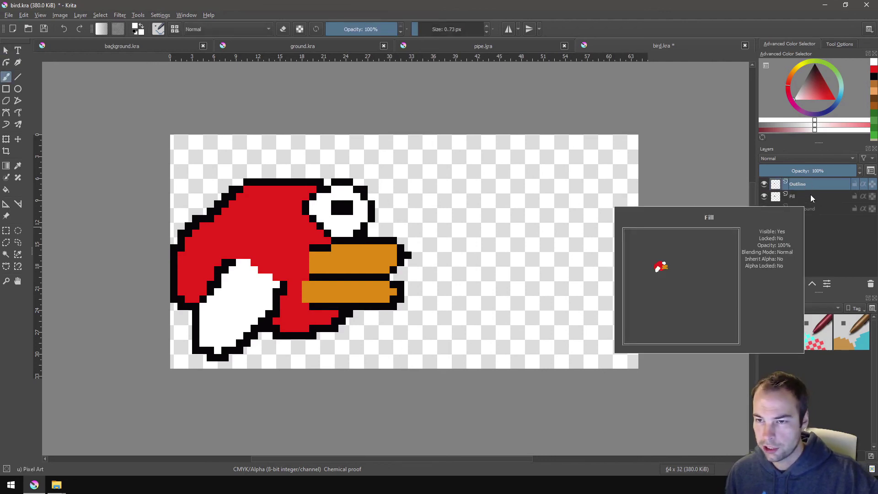
left_click(812, 195, "ctrl")
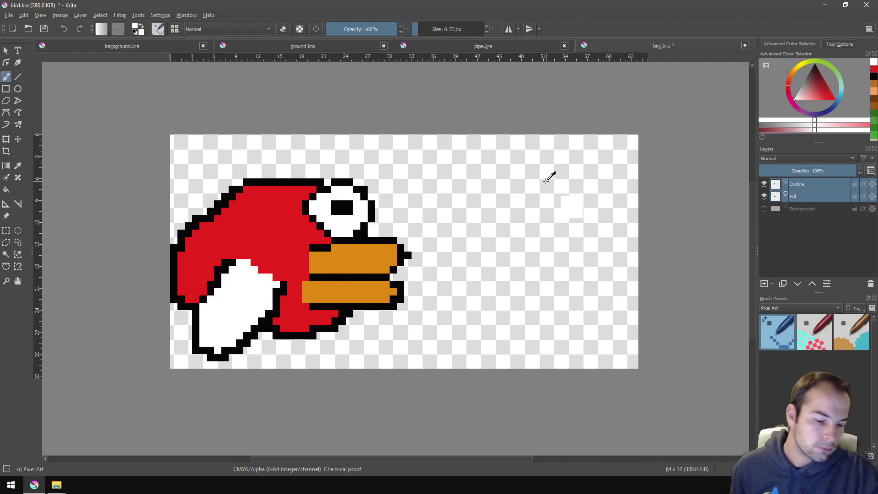
key("ctrl+j")
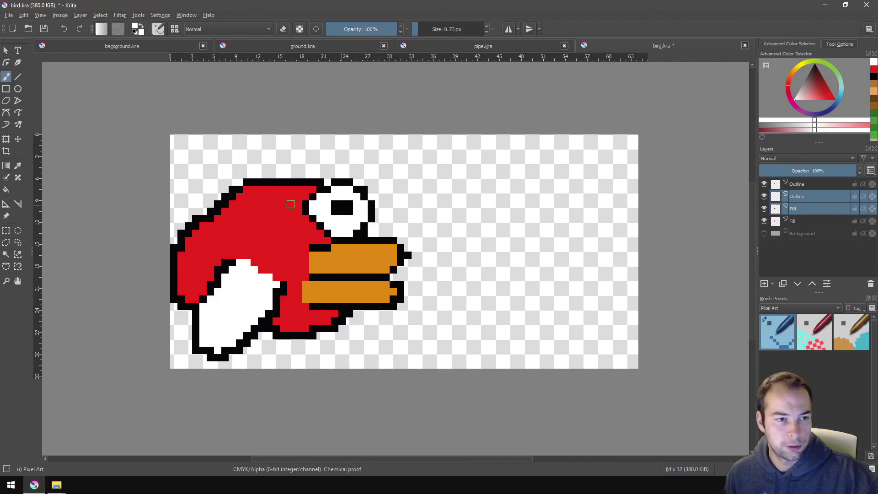
left_click(19, 143)
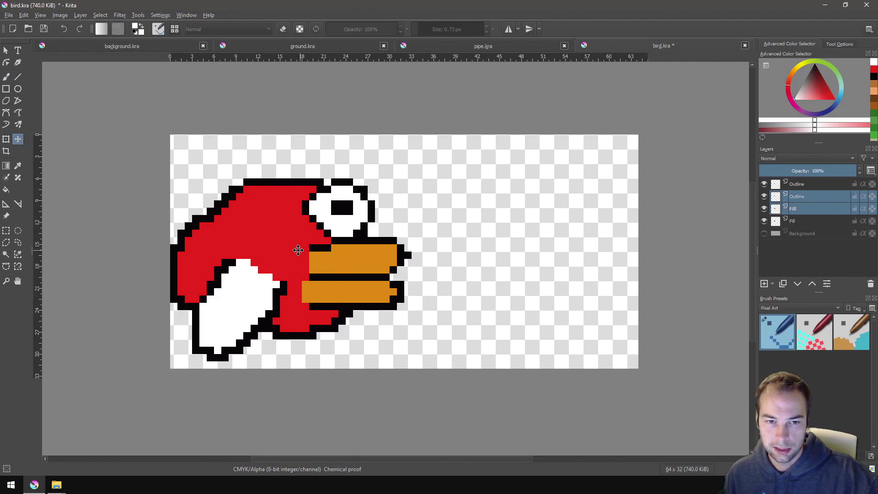
left_click_drag(298, 250, 534, 247)
key("Down")
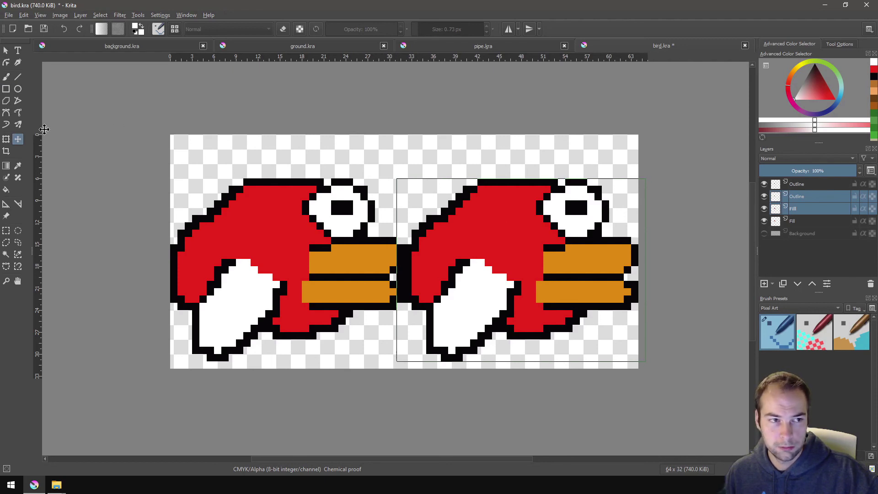
- Draw a raised wing outline in black on the second bird's Outline layer, reaching above its back
left_click(7, 80)
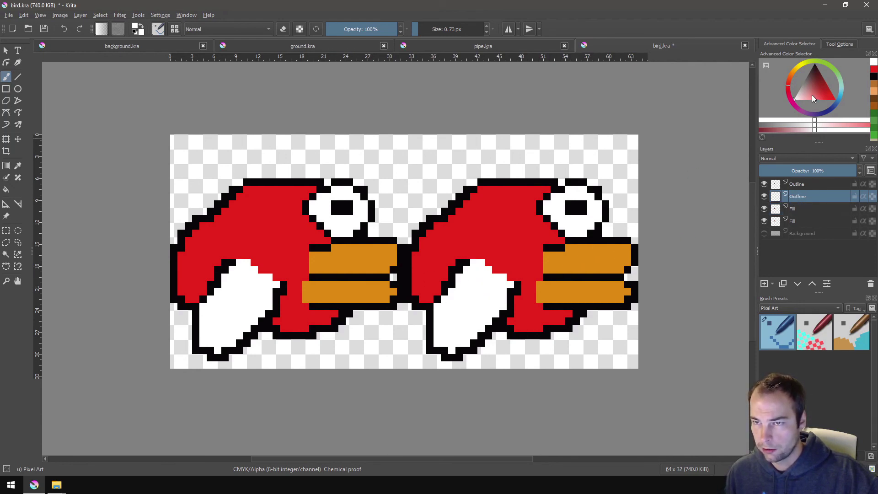
key("d")
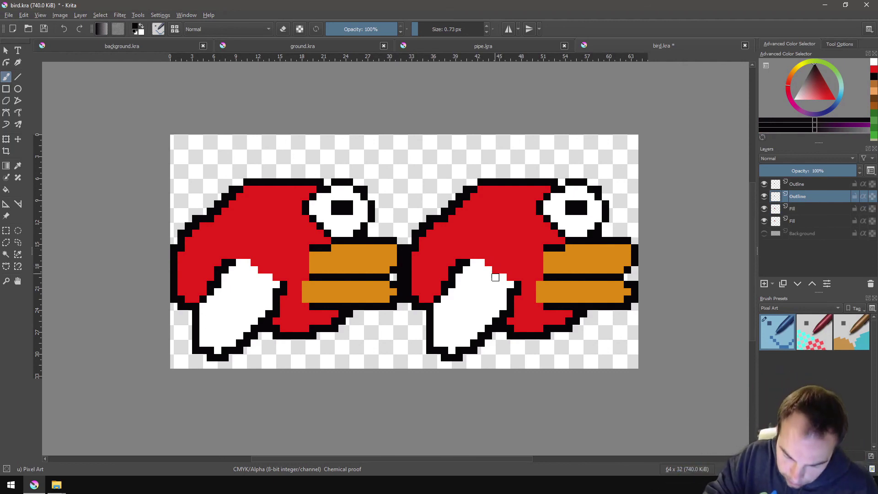
mouse_move(500, 279)
left_mouse_down()
mouse_move(416, 190)
mouse_move(428, 271)
mouse_move(451, 292)
mouse_move(466, 328)
mouse_move(490, 328)
left_mouse_up()
- Erase the second bird's old lowered wing below the body and the leftover outline pixels inside the raised wing
key("e")
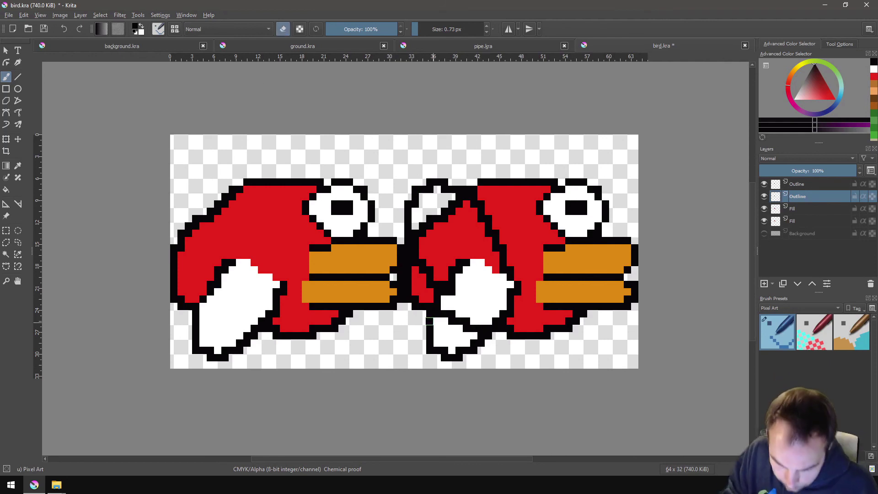
mouse_move(430, 320)
left_mouse_down()
mouse_move(473, 336)
mouse_move(458, 351)
mouse_move(430, 351)
mouse_move(473, 336)
mouse_move(437, 343)
mouse_move(438, 323)
mouse_move(481, 336)
left_mouse_up()
key("Page_Down")
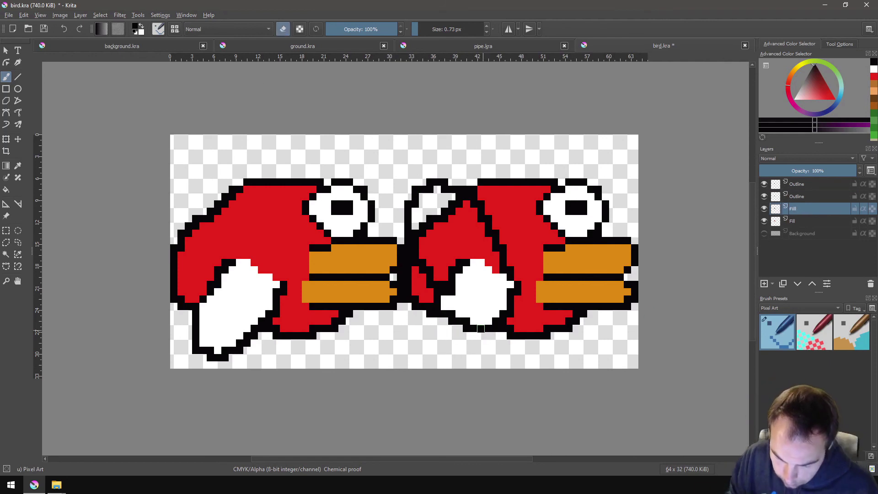
key("Page_Up")
mouse_move(422, 226)
left_mouse_down()
mouse_move(416, 247)
mouse_move(459, 198)
mouse_move(451, 277)
mouse_move(458, 264)
mouse_move(443, 298)
mouse_move(495, 315)
mouse_move(511, 300)
mouse_move(518, 276)
mouse_move(503, 292)
left_mouse_up()
- On the second bird's Fill layer, repaint the old wing area with the body's red and fill the raised wing white
key("Page_Down")
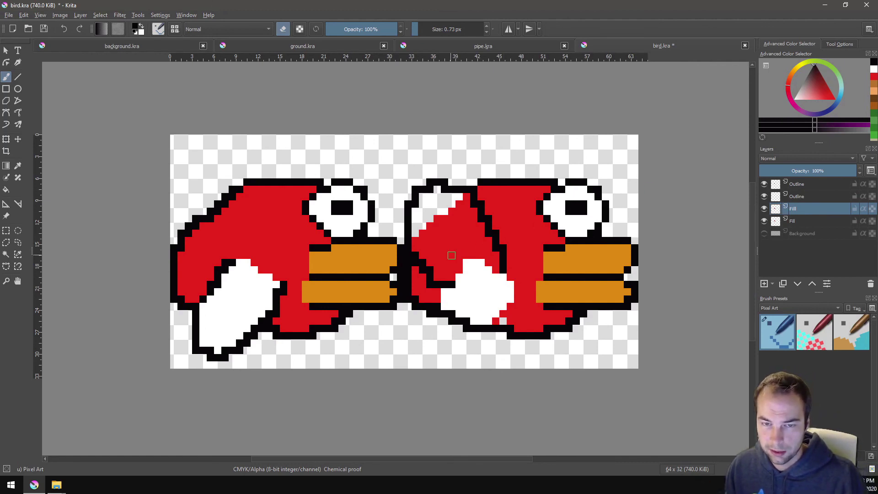
left_click(19, 170)
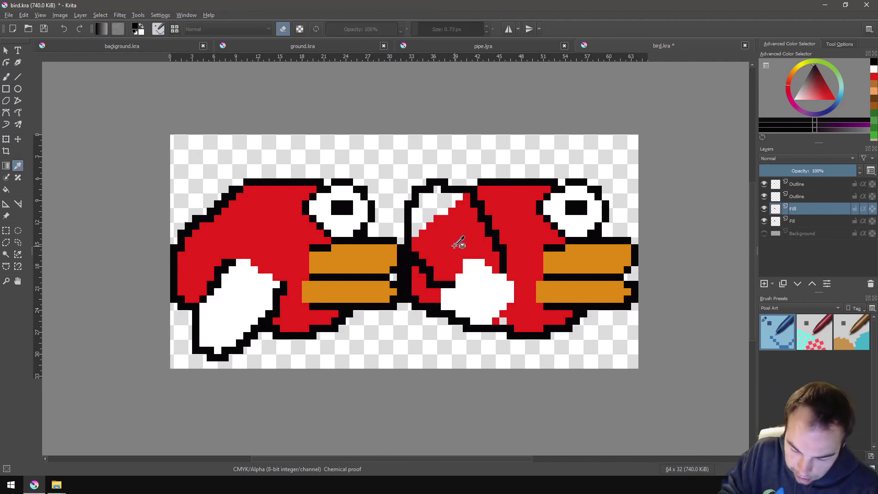
left_click(458, 244)
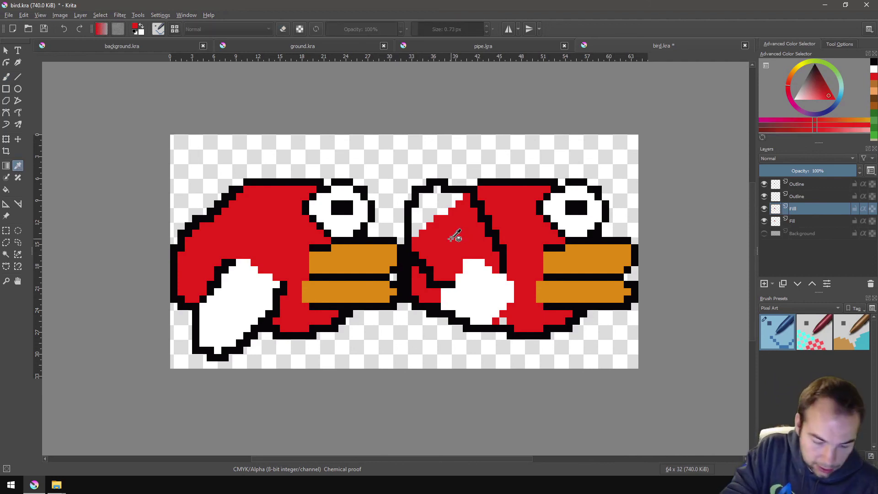
key("b")
mouse_move(460, 284)
left_mouse_down()
mouse_move(502, 279)
mouse_move(504, 314)
mouse_move(473, 320)
mouse_move(458, 305)
mouse_move(486, 285)
mouse_move(481, 299)
mouse_move(504, 299)
mouse_move(493, 268)
mouse_move(457, 283)
mouse_move(465, 264)
mouse_move(437, 276)
mouse_move(488, 247)
mouse_move(438, 261)
mouse_move(416, 227)
mouse_move(423, 197)
mouse_move(451, 196)
mouse_move(480, 233)
mouse_move(450, 256)
mouse_move(435, 239)
mouse_move(466, 241)
left_mouse_up()
left_click(784, 107)
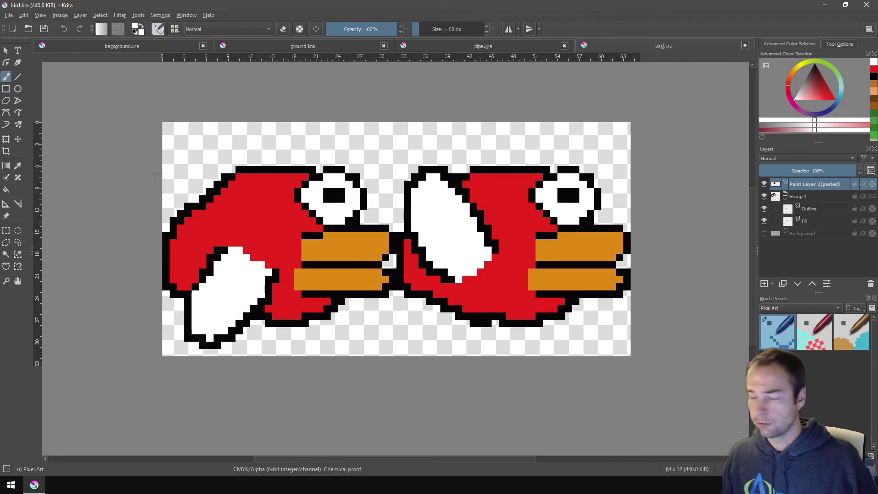
- Hide the pipe, ground and bird layers in the background document so only the scenery shows
left_click(149, 48)
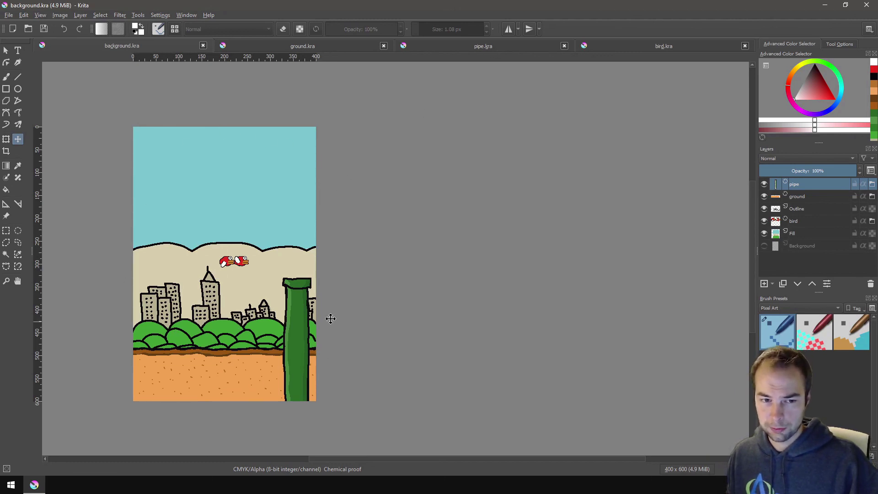
left_click_drag(383, 292, 549, 257)
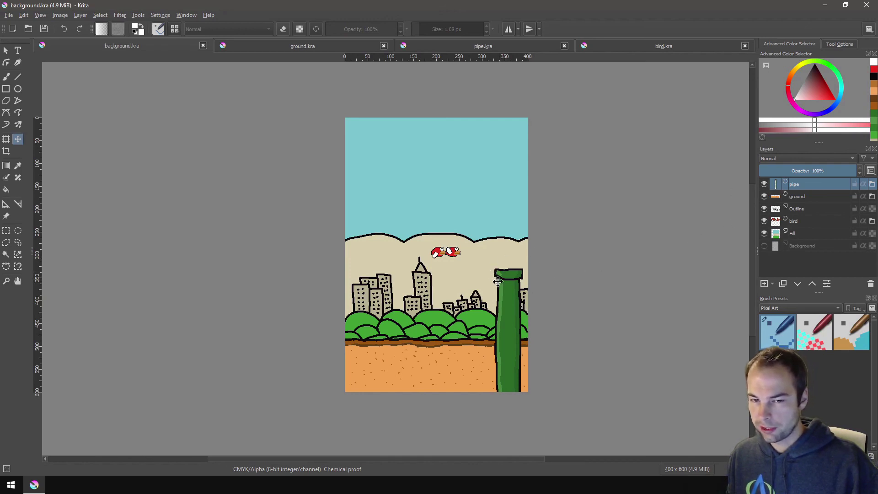
left_click(764, 184)
left_click(764, 196)
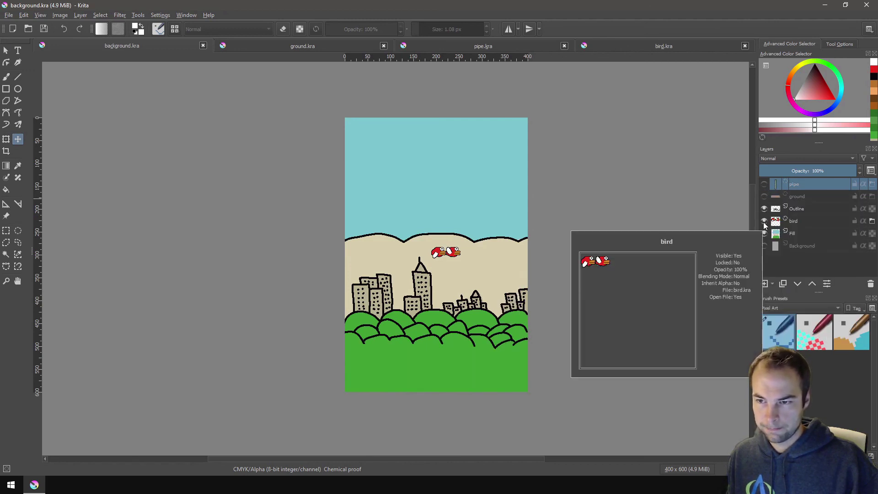
left_click(764, 221)
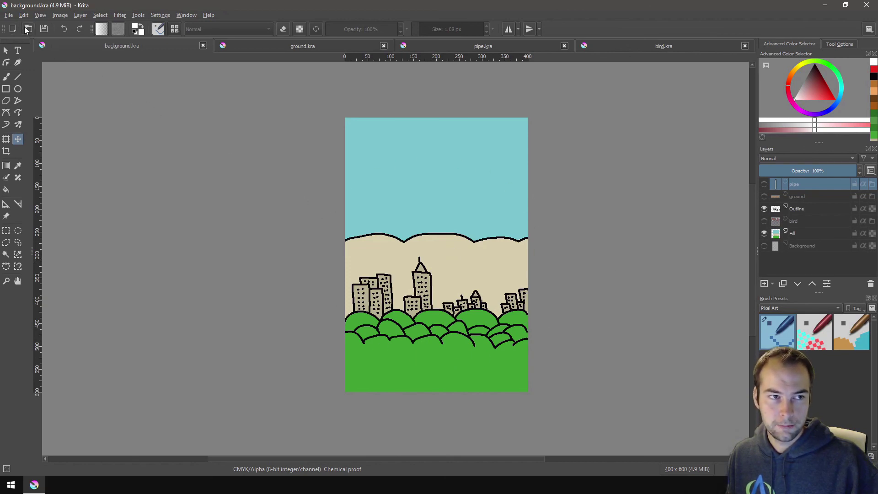
- Export the background document as background.png into the Flappy Bird Sprites folder with the default PNG options
left_click(8, 15)
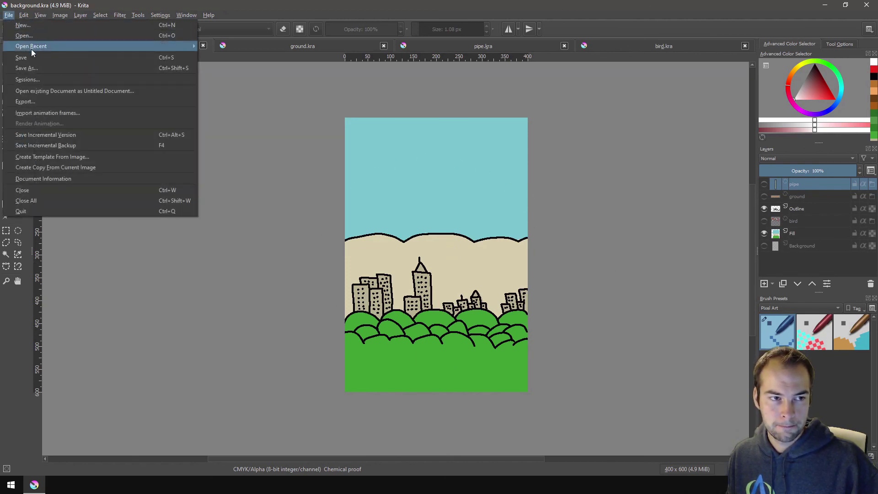
left_click(32, 101)
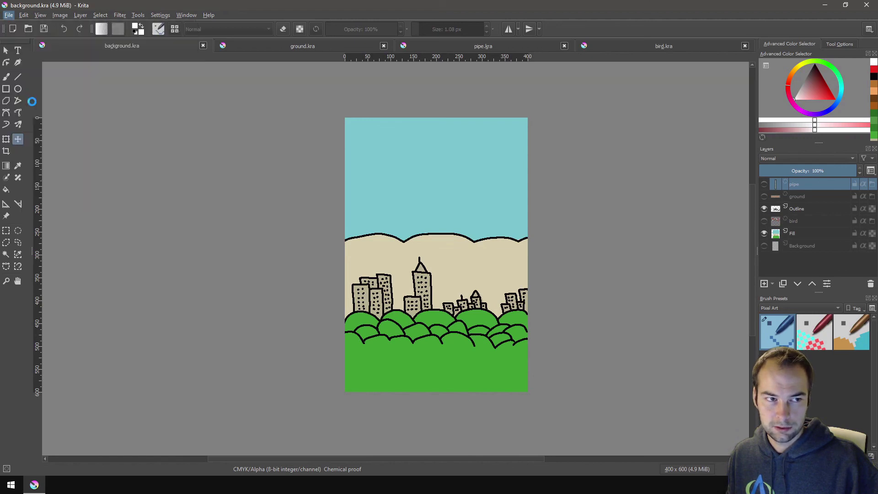
left_click(120, 222)
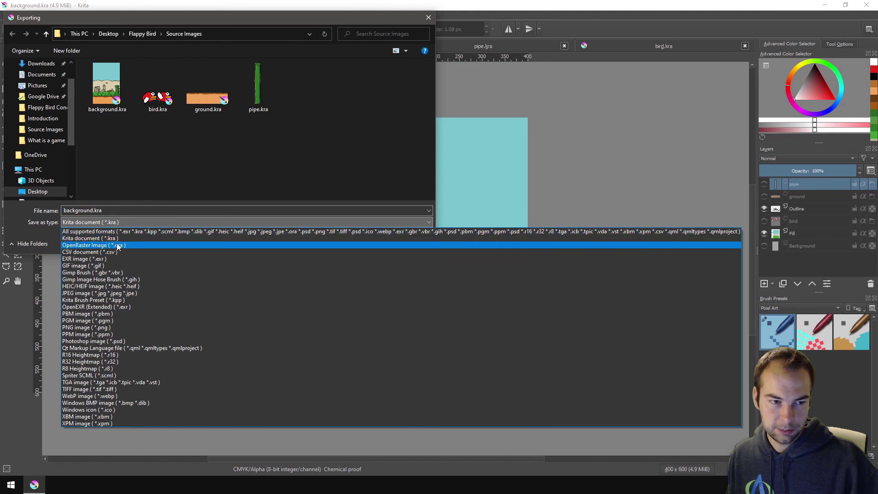
left_click(100, 328)
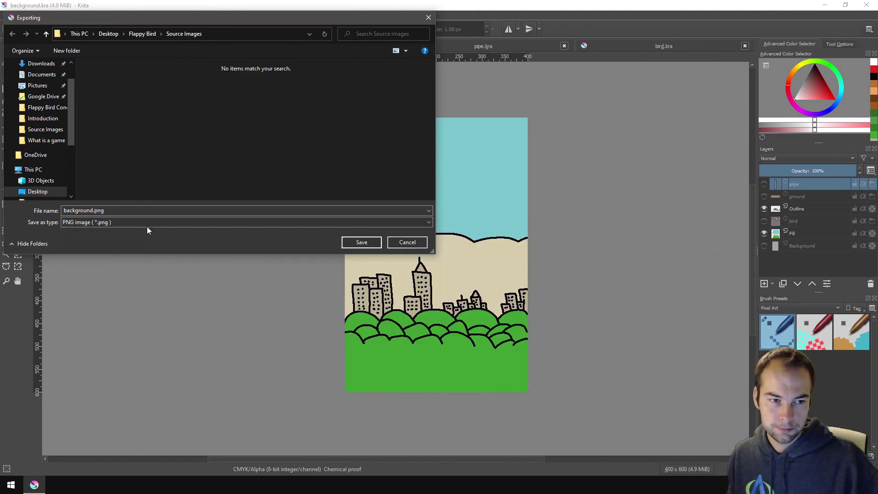
left_click(150, 35)
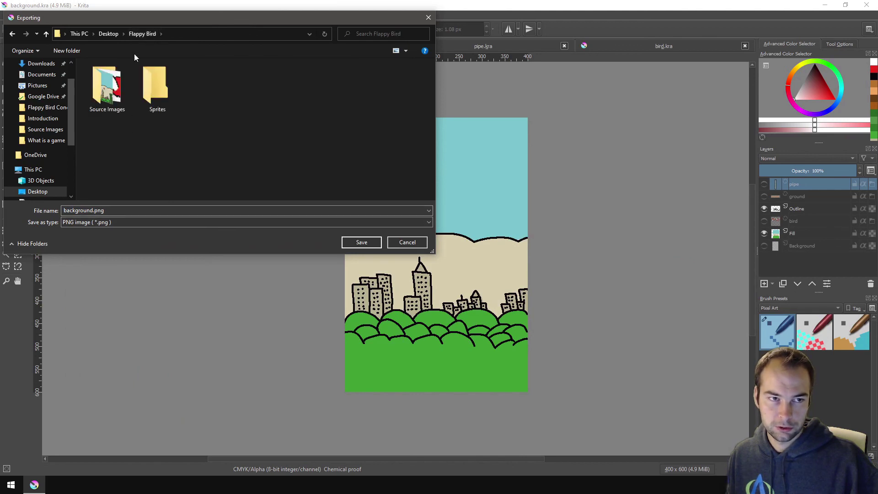
double_click(156, 88)
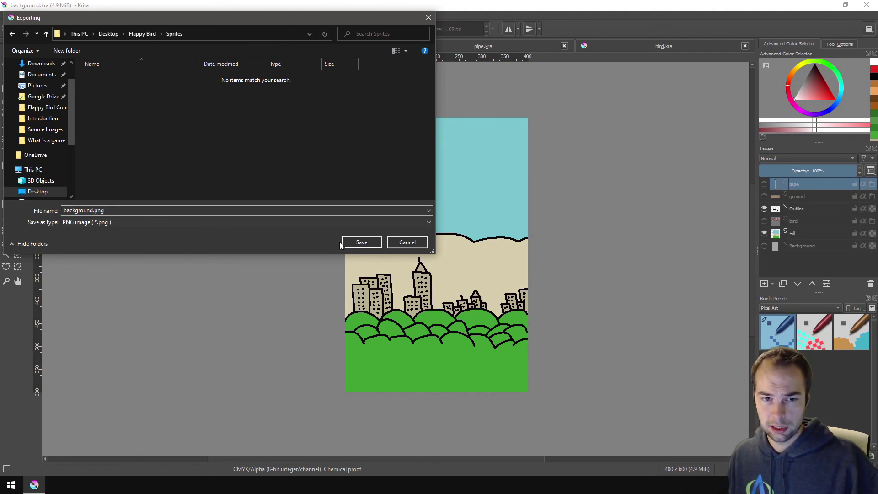
left_click(360, 243)
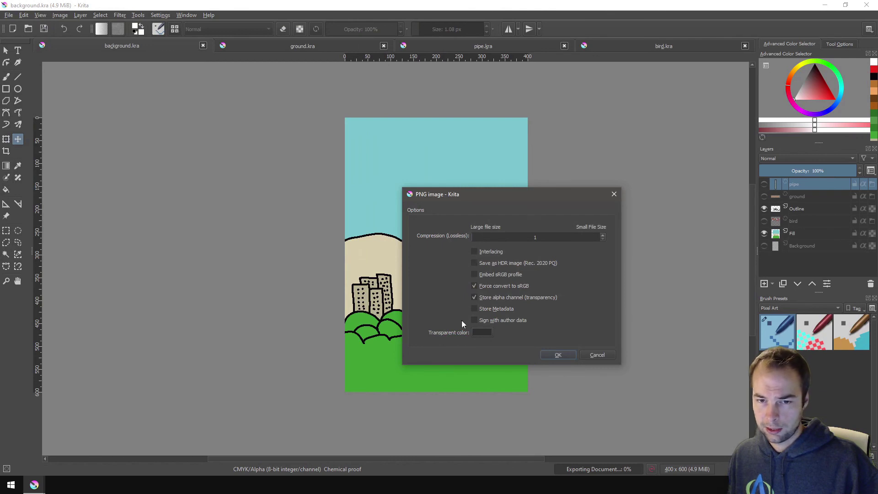
left_click(557, 356)
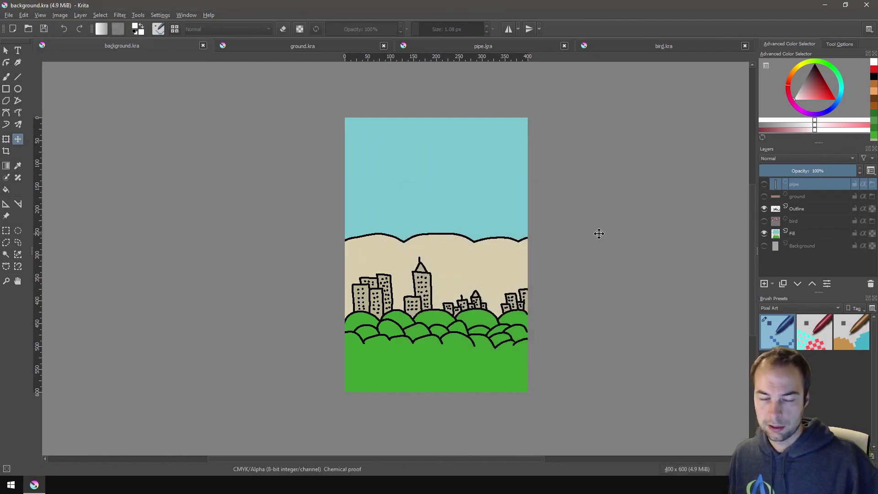
- Open the desktop's Flappy Bird Sprites folder in File Explorer and view the exported background.png
left_click(826, 5)
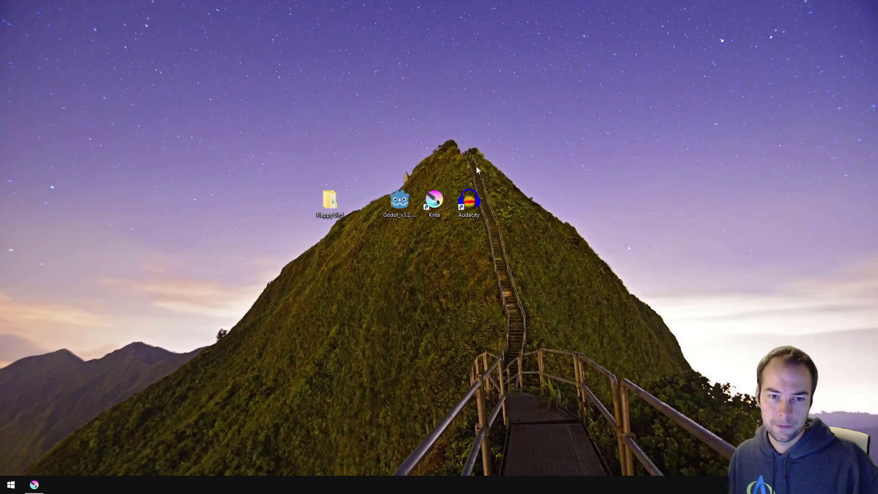
double_click(329, 203)
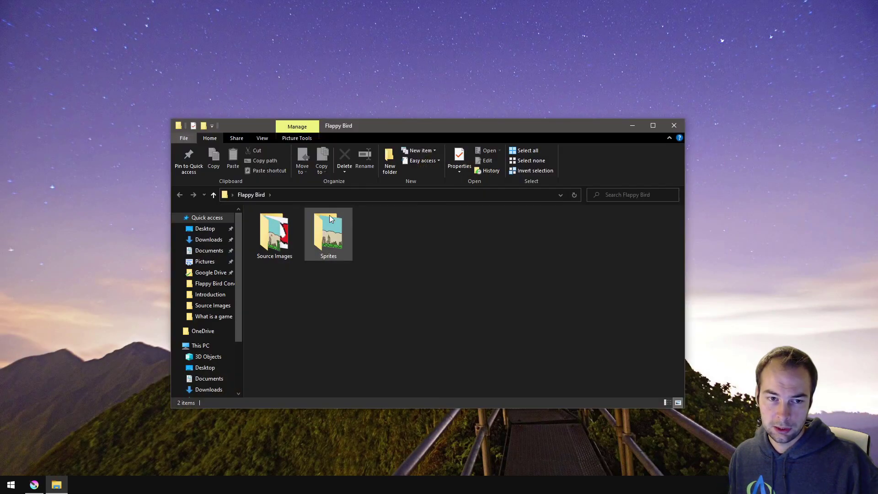
double_click(338, 237)
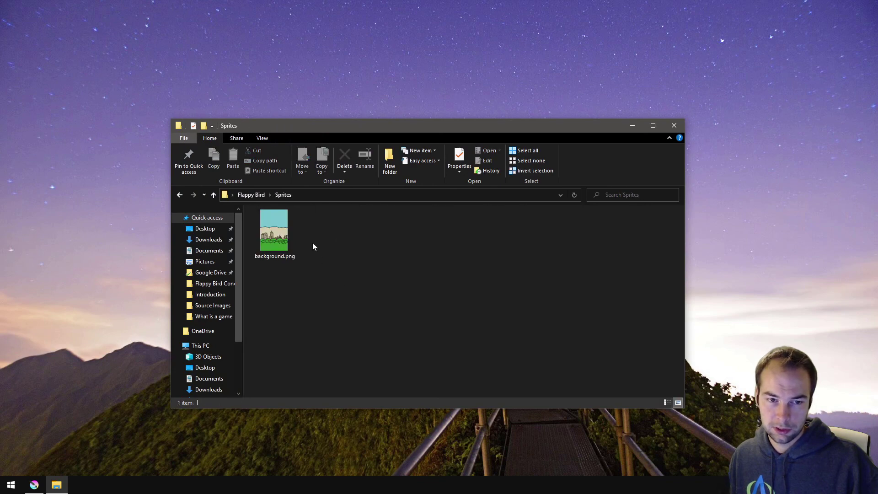
left_click(278, 239)
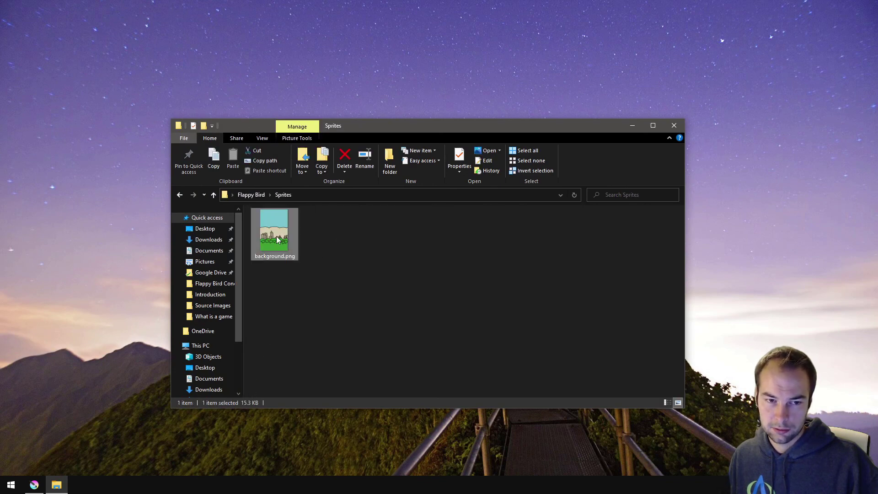
double_click(277, 239)
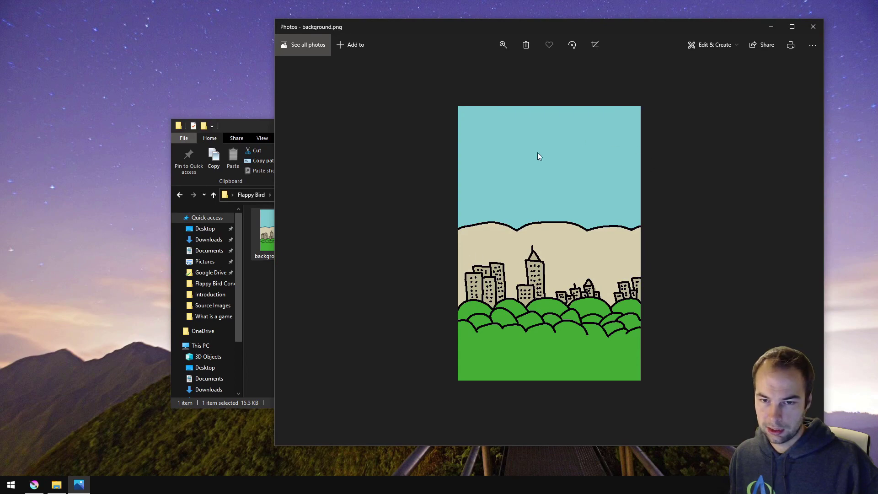
left_click(813, 27)
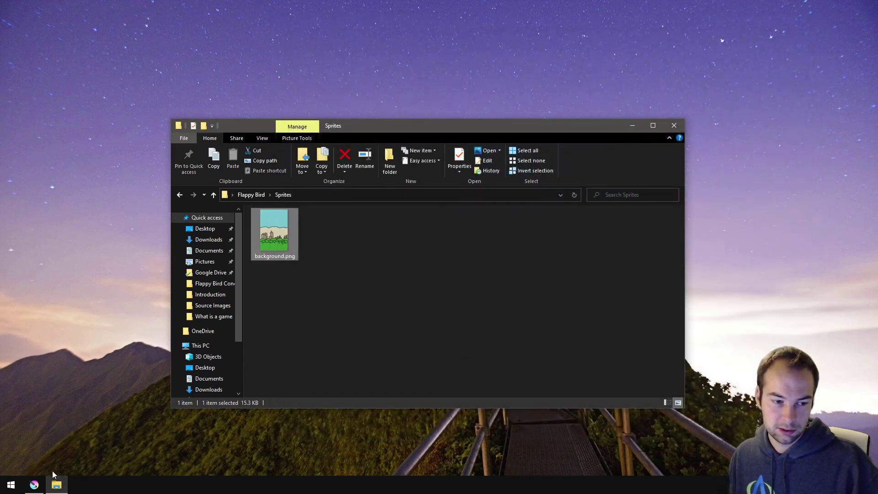
- Return to Krita and export the ground, pipe and bird documents as PNG images into the Sprites folder
left_click(35, 485)
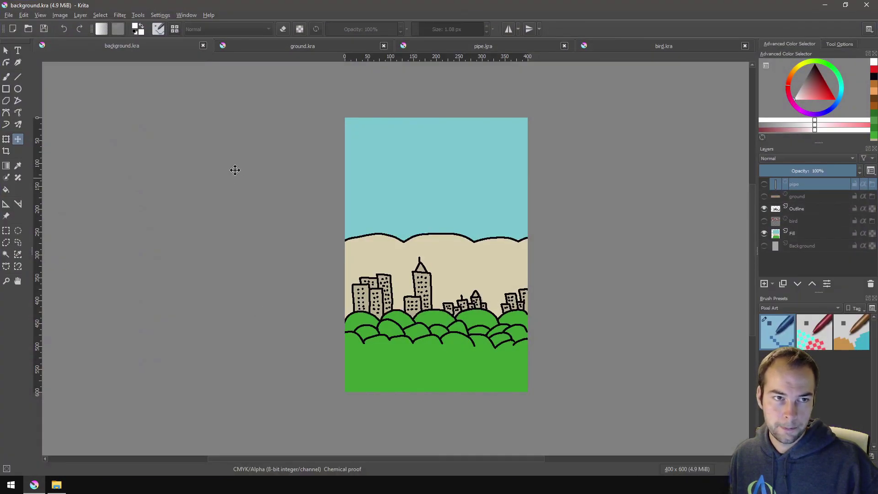
left_click(290, 47)
left_click(9, 15)
left_click(362, 238)
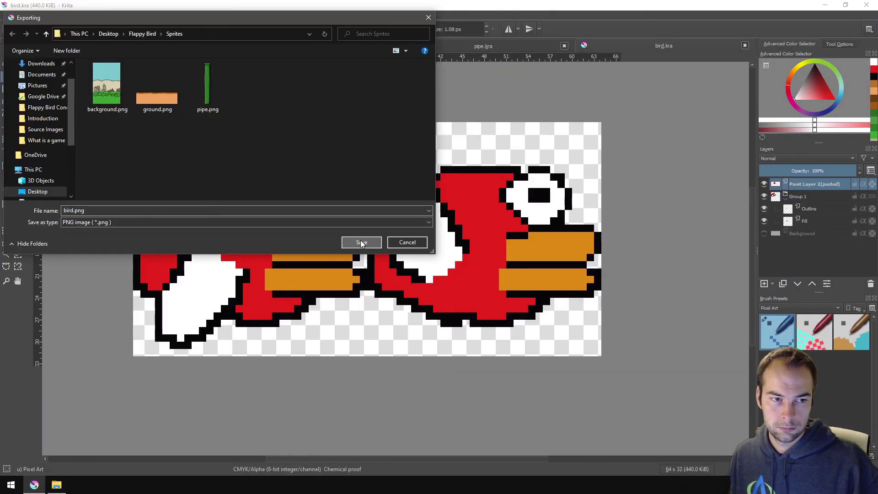
left_click(361, 242)
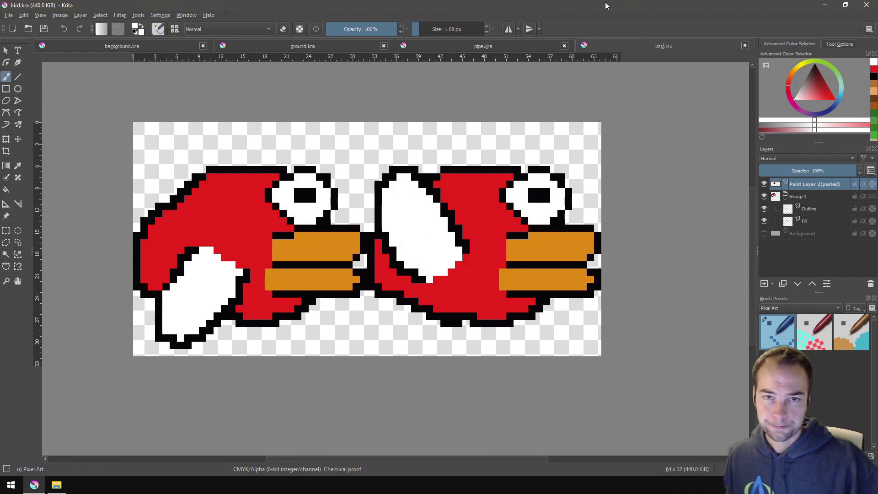
- Go back to the Sprites folder and view the exported PNG images one after another in Photos
left_click(822, 10)
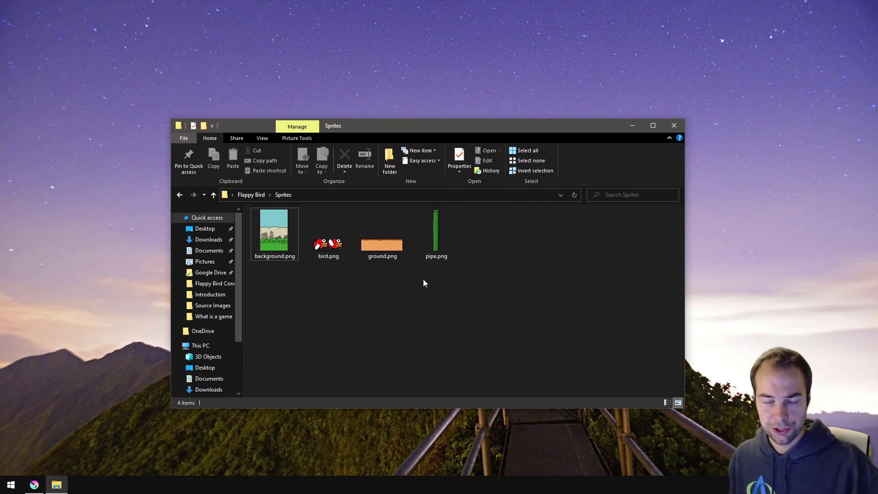
double_click(295, 249)
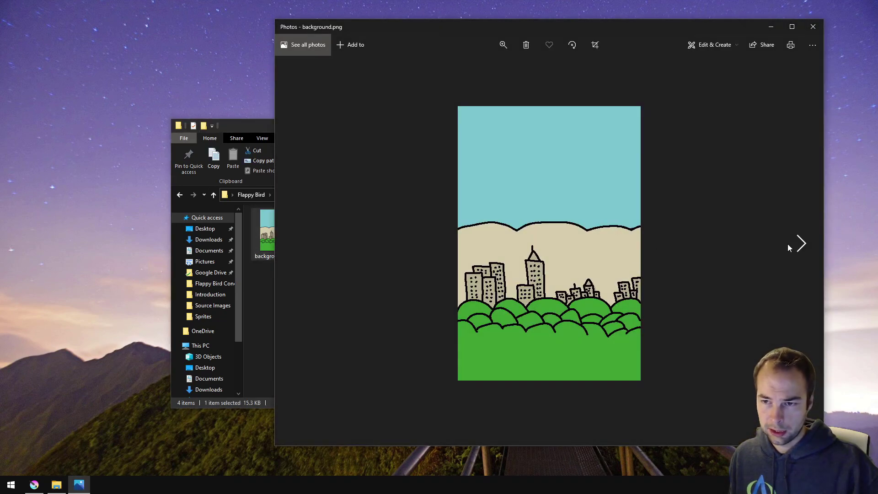
left_click(802, 244)
left_click(802, 244)
left_click(802, 244)
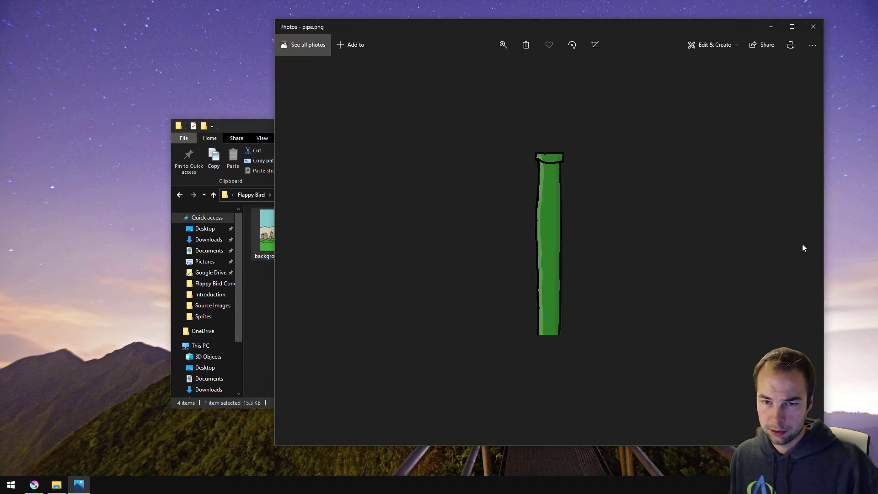
left_click(297, 243)
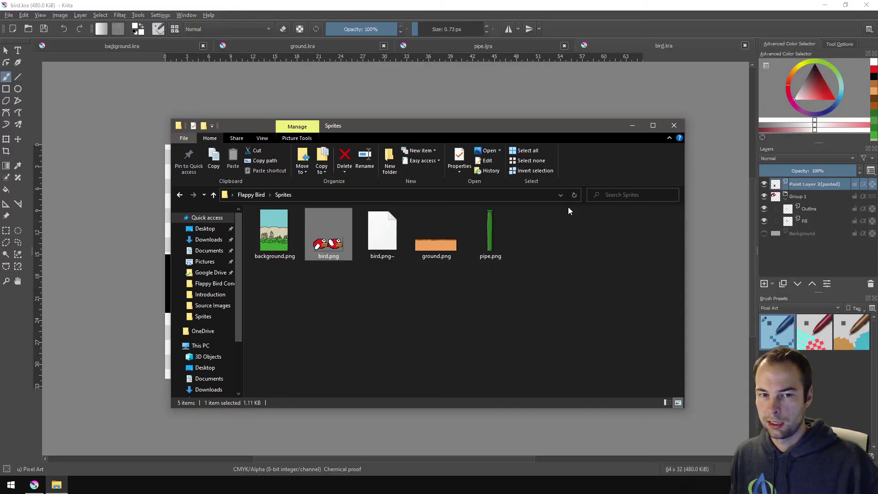